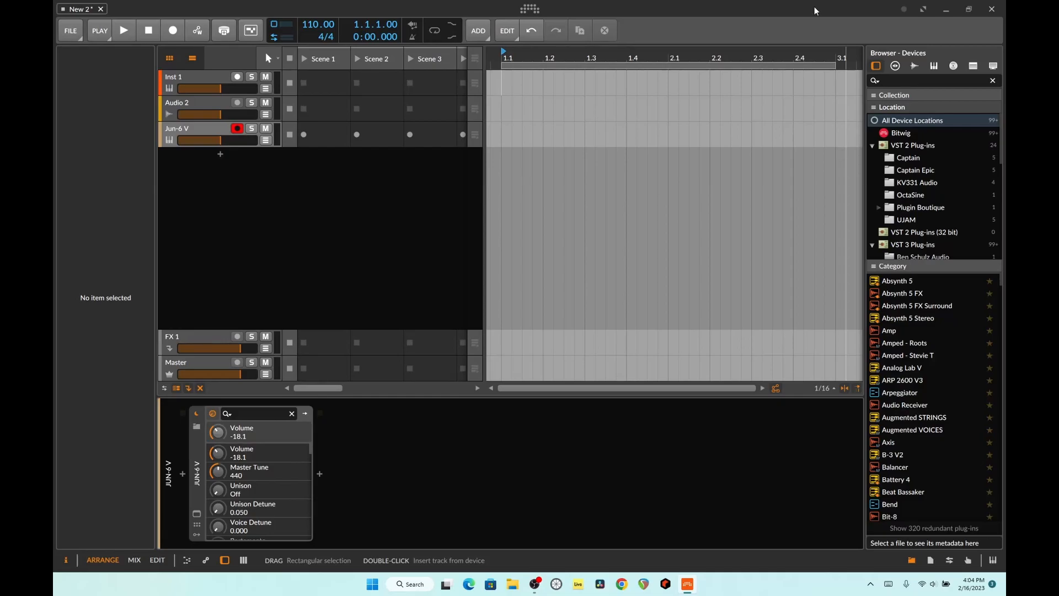
Record a chord progression of about four bars on the Jun-6 V track in the arranger.
left_click(204, 124)
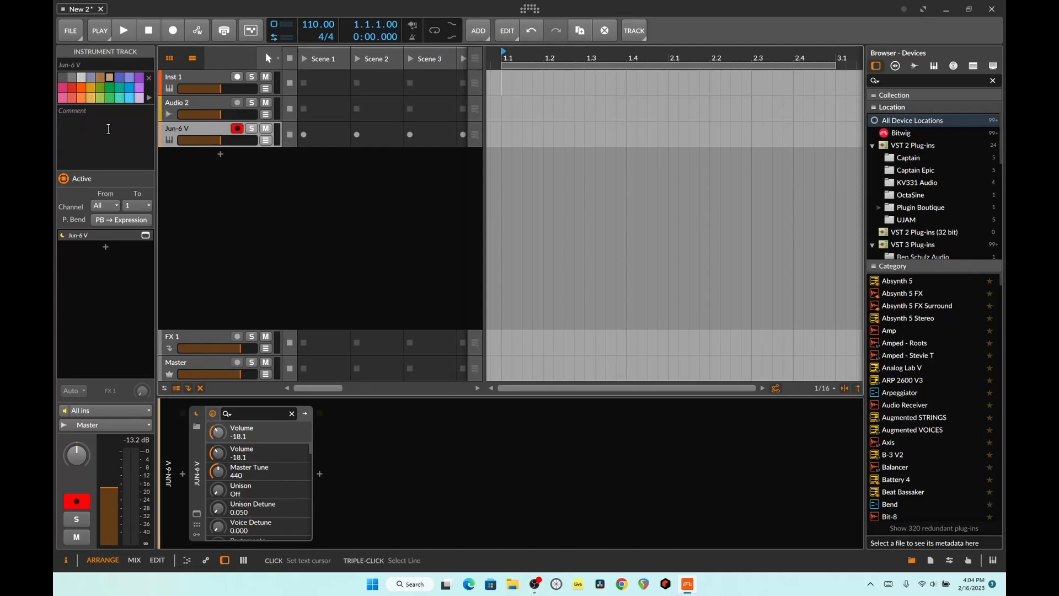
left_click(173, 31)
left_click(120, 26)
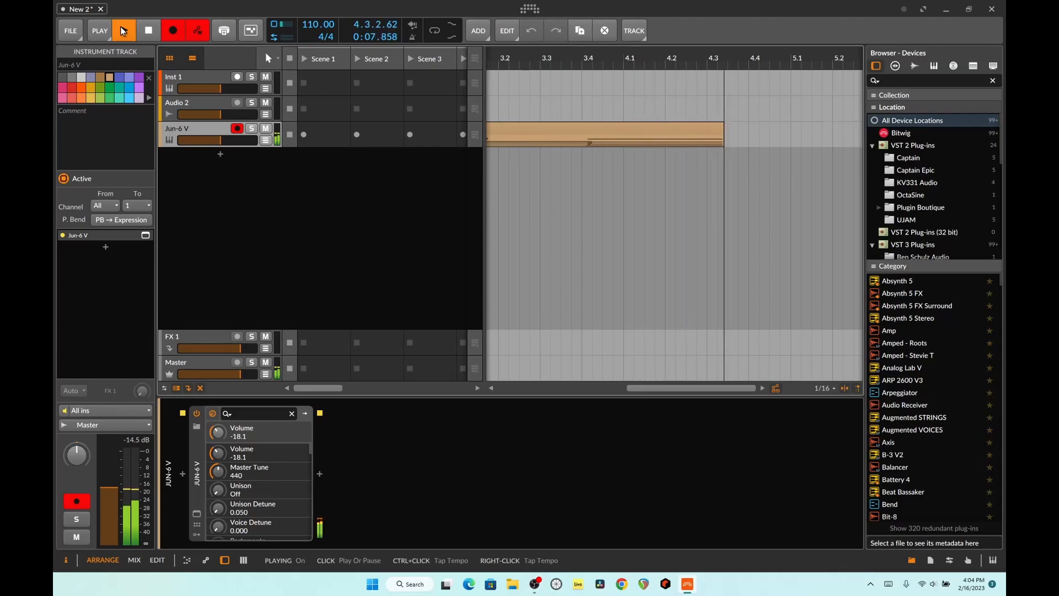
left_click(124, 28)
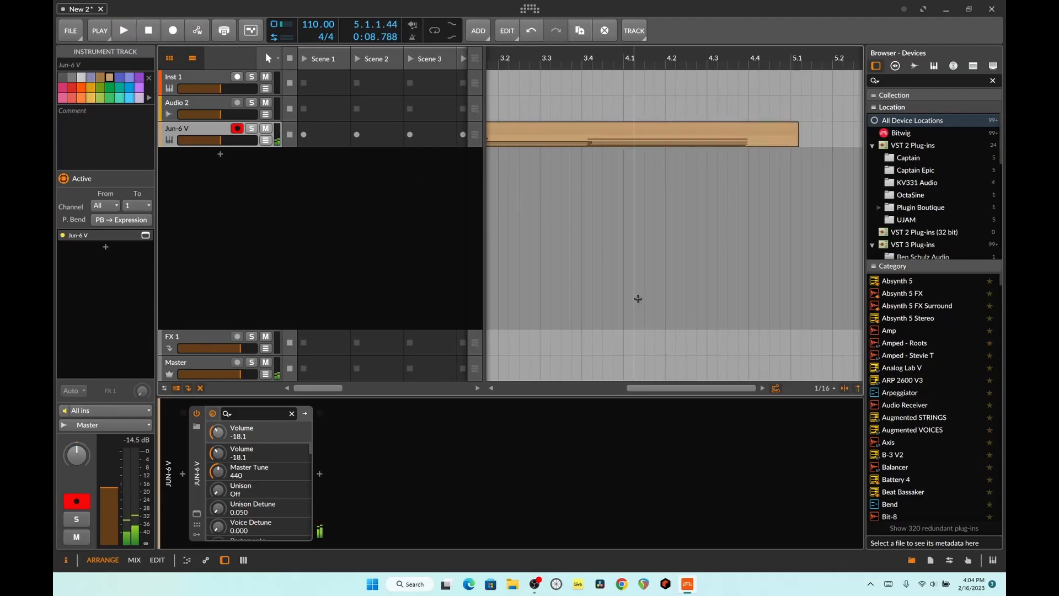
Quantize the recorded Jun-6 V clip to a straight 1/16 grid with a 100% start amount.
left_click_drag(677, 389, 552, 392)
left_click_drag(660, 58, 619, 58)
left_click(619, 140)
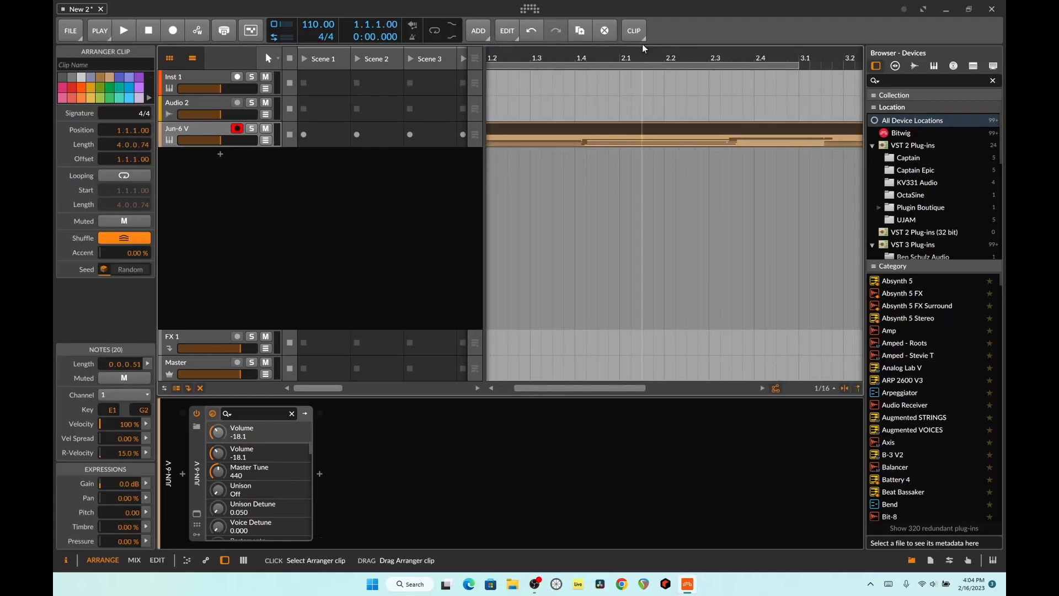
left_click(634, 30)
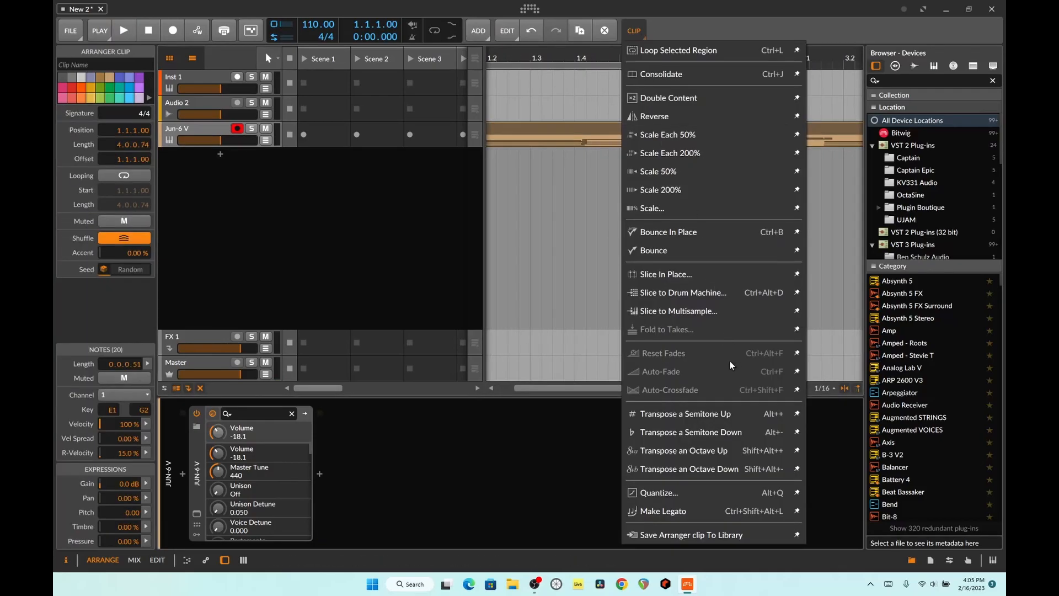
left_click(694, 491)
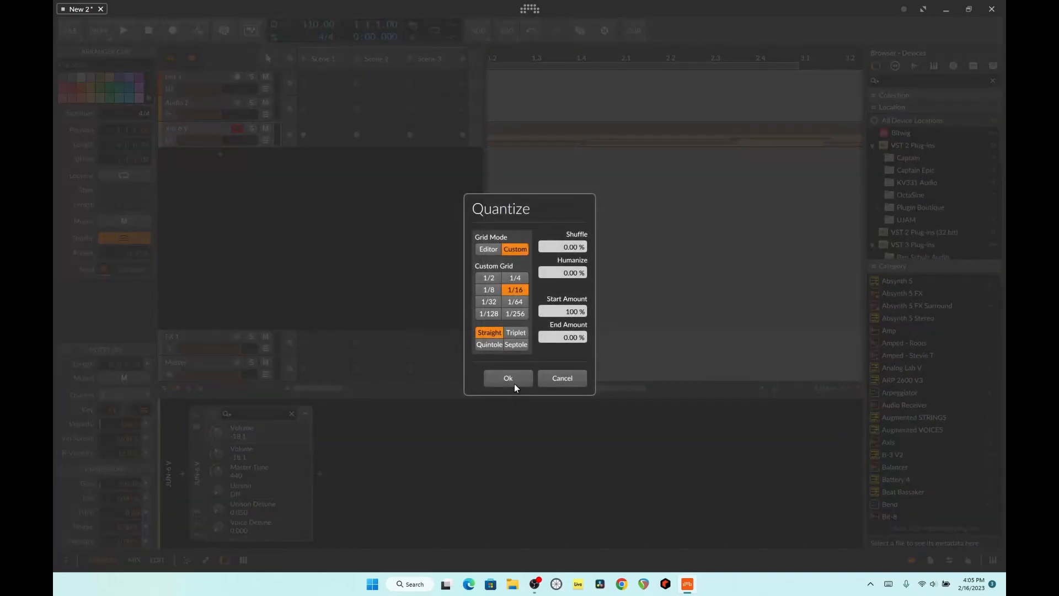
left_click(508, 381)
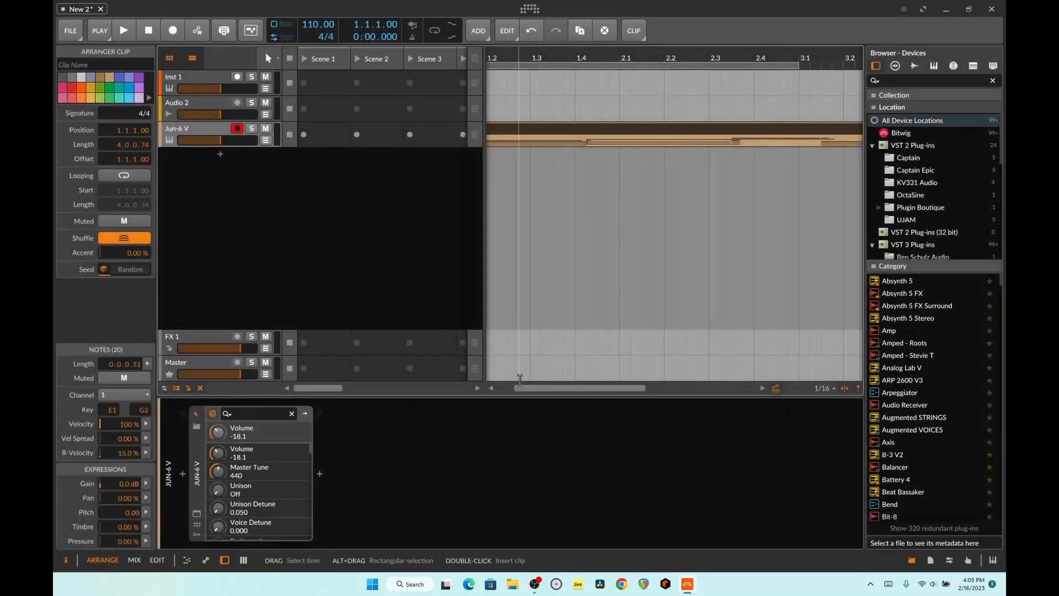
Open the recorded clip in an enlarged note editor and select the F2 note of the last chord.
double_click(610, 127)
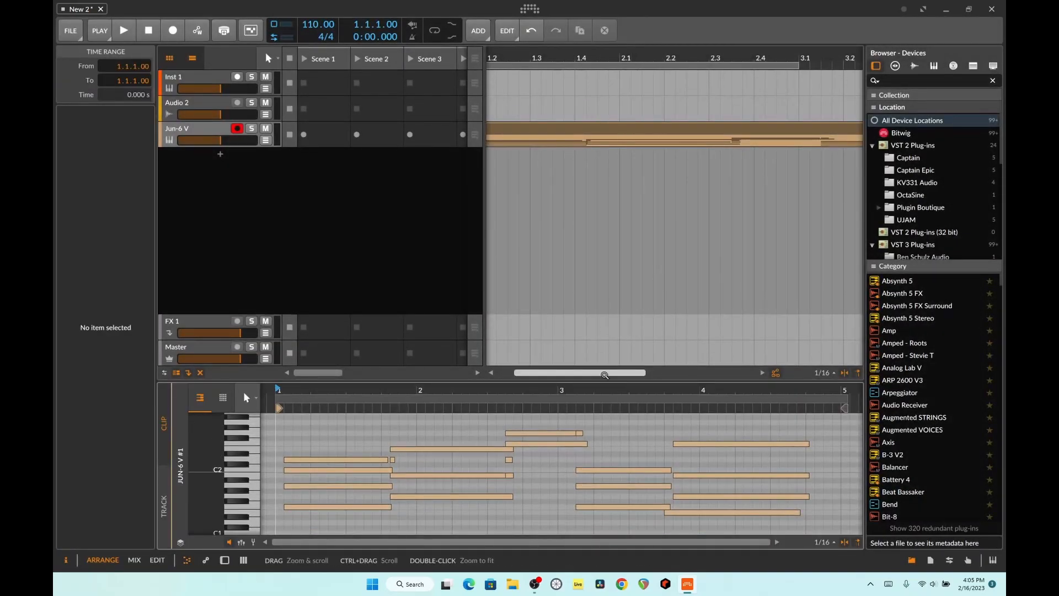
left_click_drag(605, 382, 605, 289)
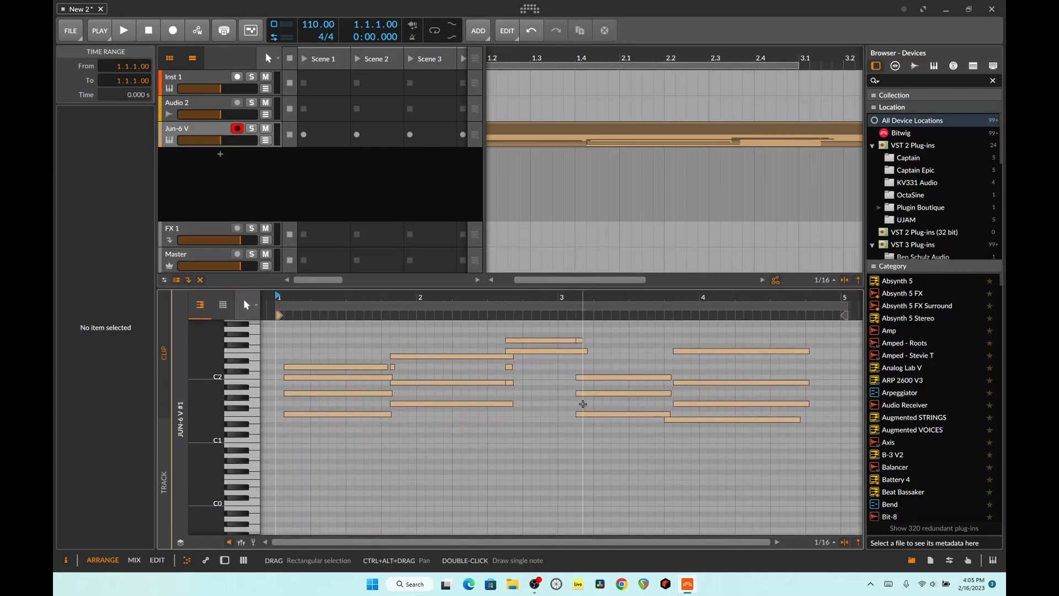
left_click(718, 351)
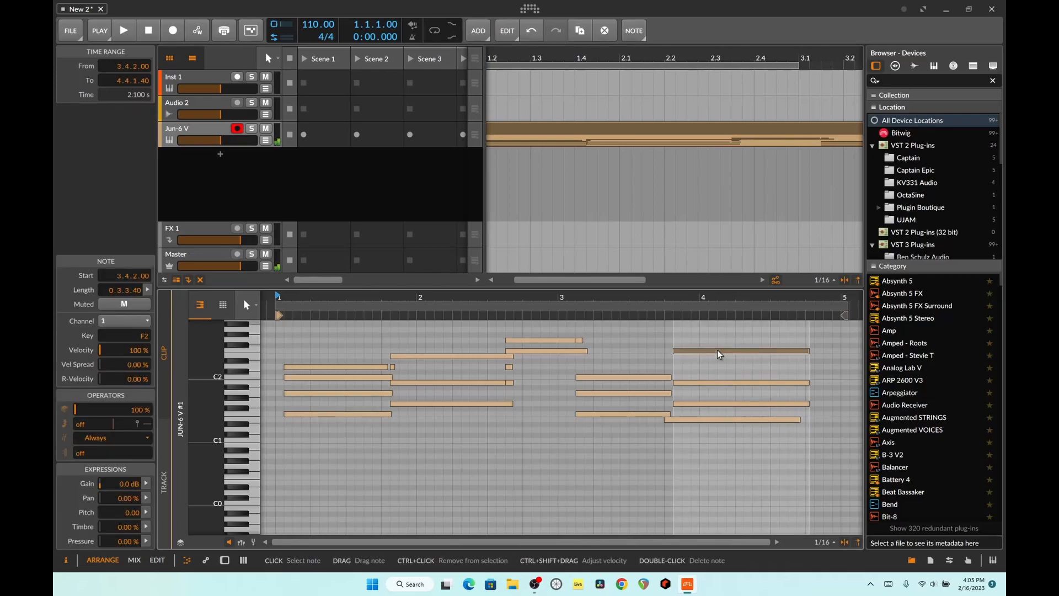
mouse_move(719, 353)
left_mouse_down()
mouse_move(725, 443)
mouse_move(723, 356)
left_mouse_up()
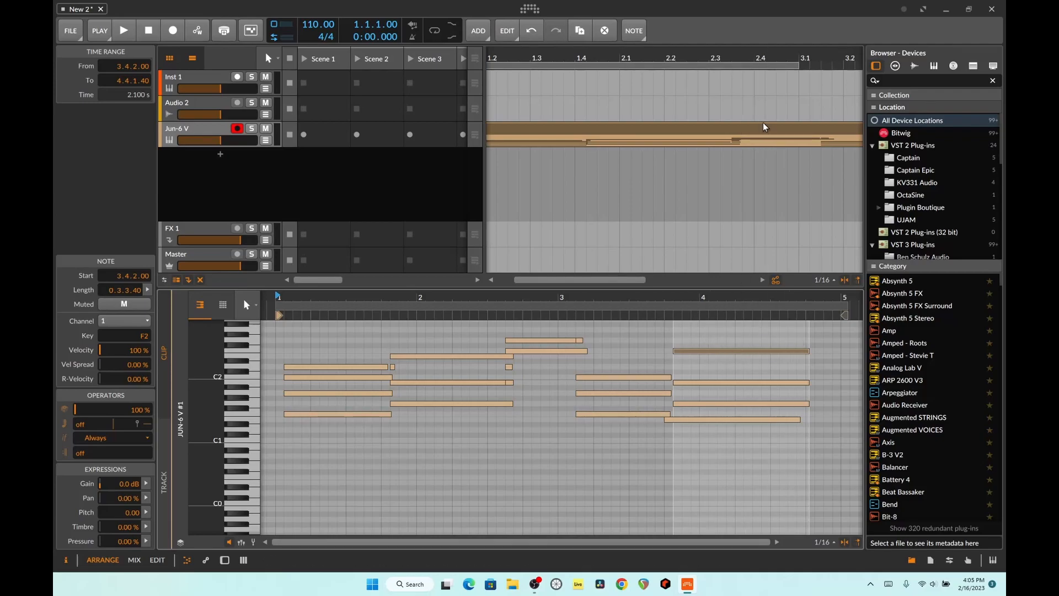
Move the last chord's F2 note down to G0 and back up to E2, starting at 3.4.3.00.
left_click(712, 352)
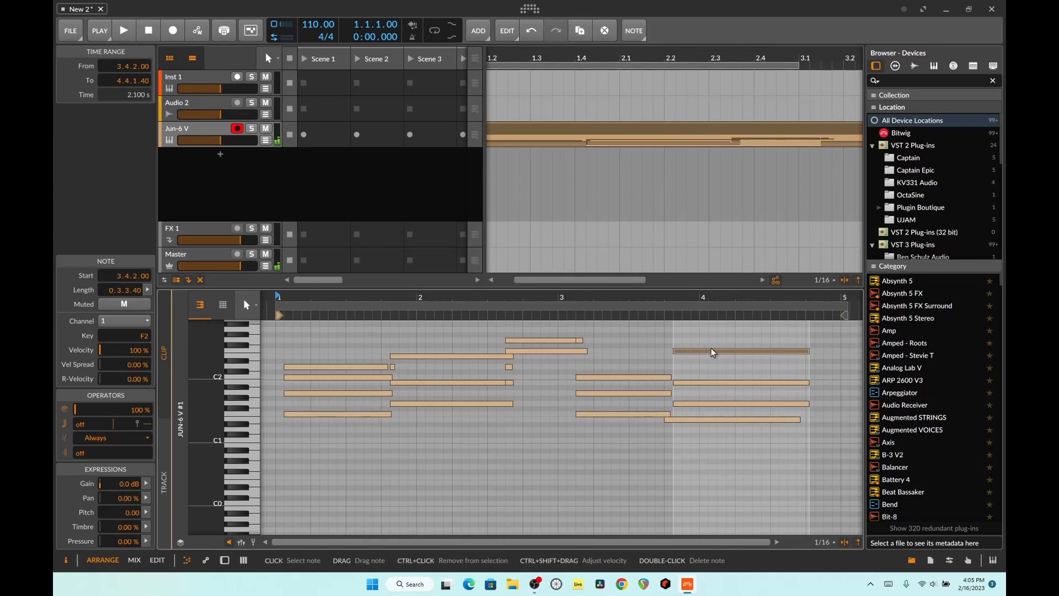
left_click_drag(712, 352, 727, 465)
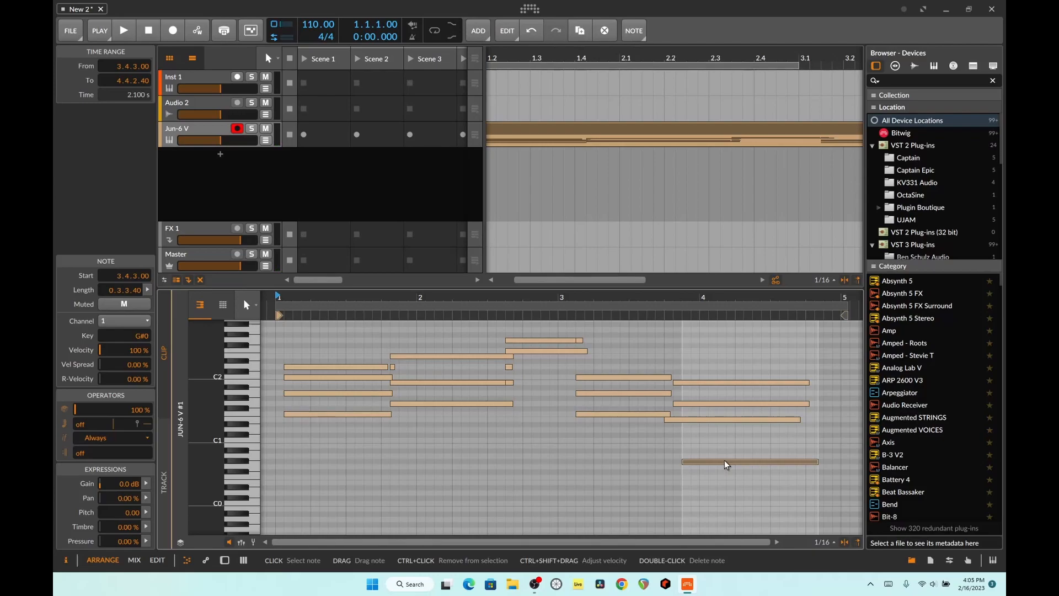
left_click_drag(726, 464, 725, 469)
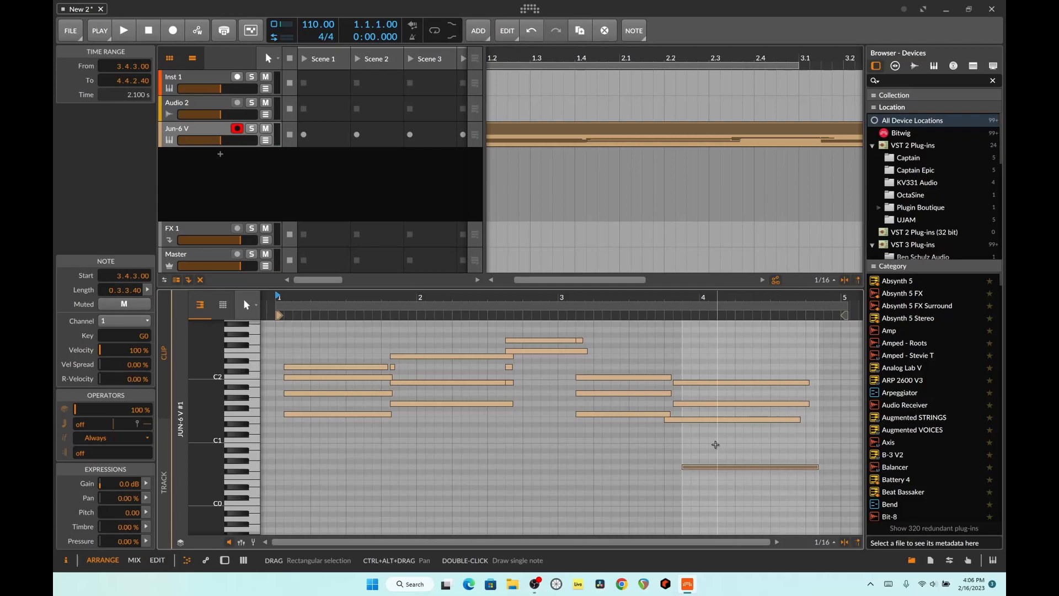
left_click_drag(707, 466, 710, 358)
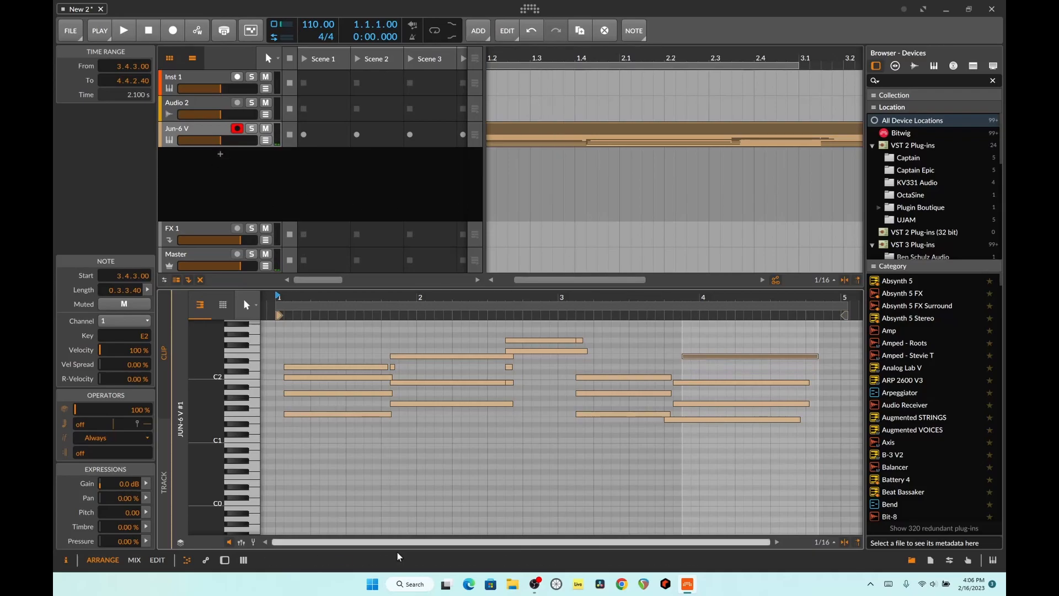
Find the Note Grid device, add it after Jun-6 V in the device chain, and open its patch editor.
left_click(225, 561)
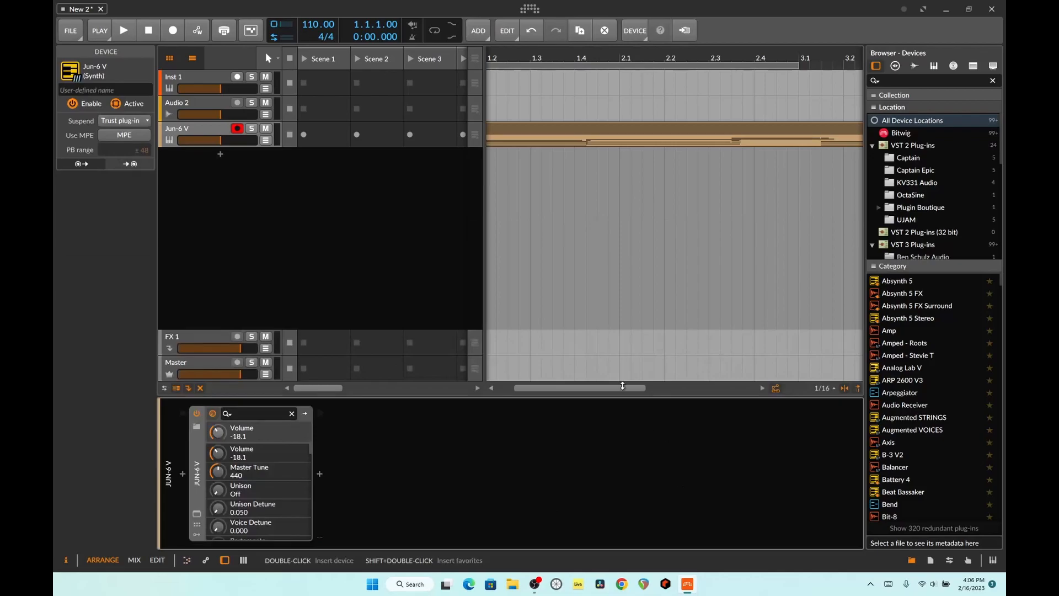
left_click(911, 86)
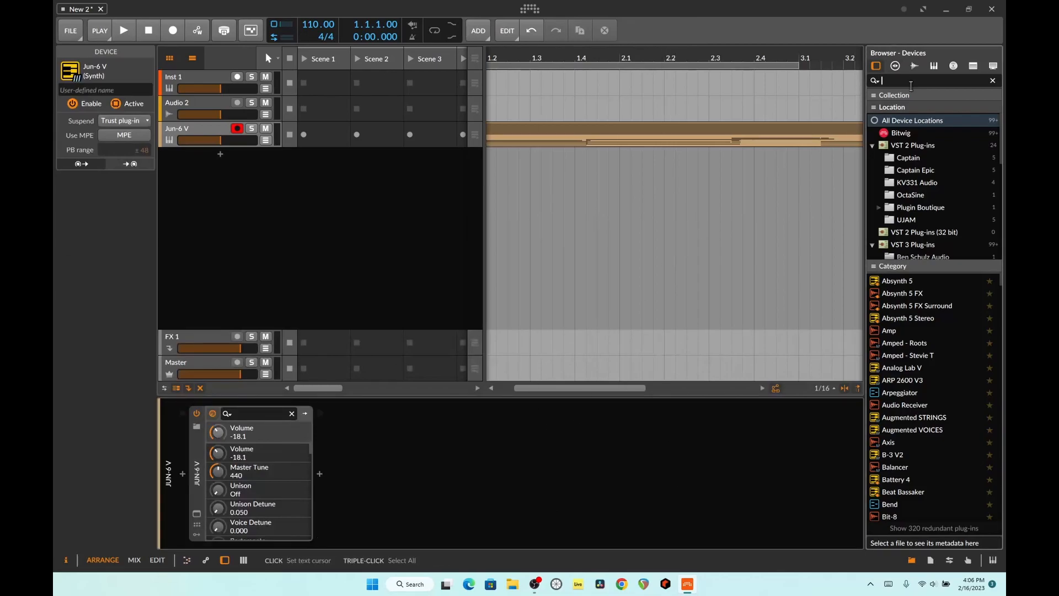
type("note gri")
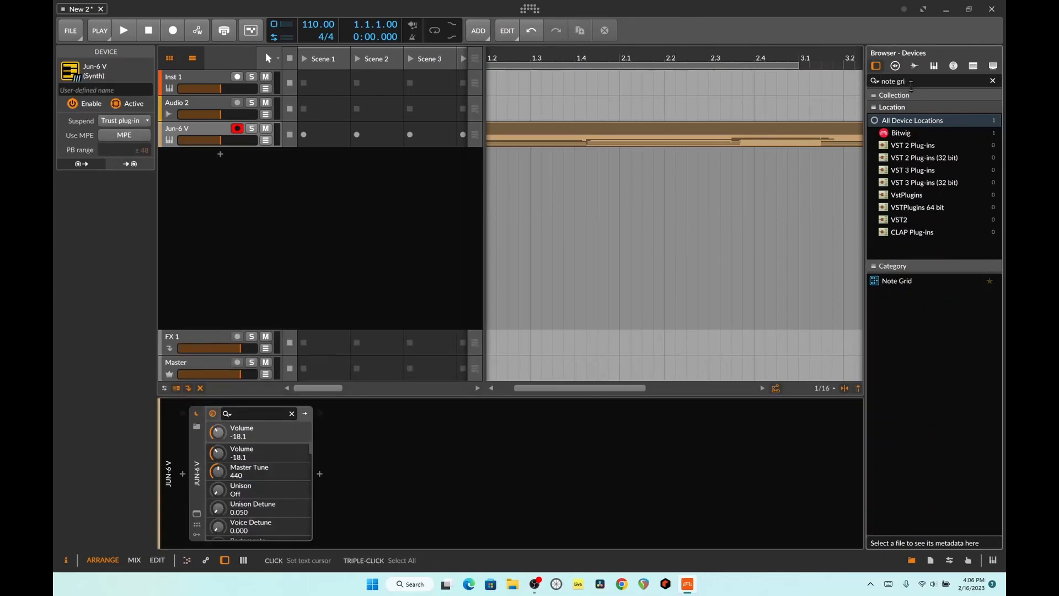
left_click_drag(897, 283, 510, 511)
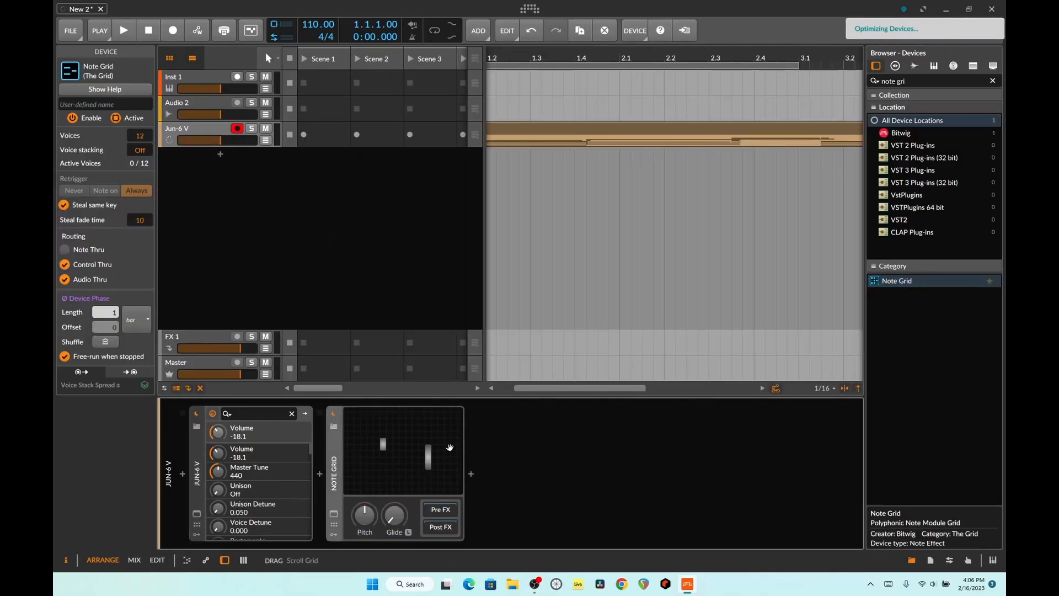
left_click(381, 479)
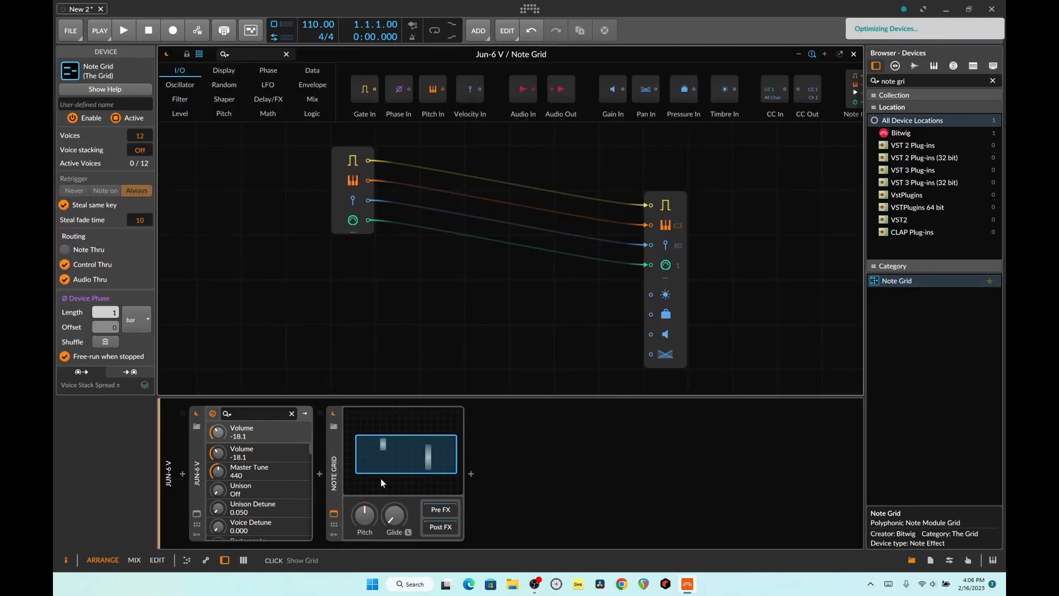
Disconnect the pitch cable between the Note In and Note Out modules, and place two stacked Pitch modules below Note In.
left_click(359, 182)
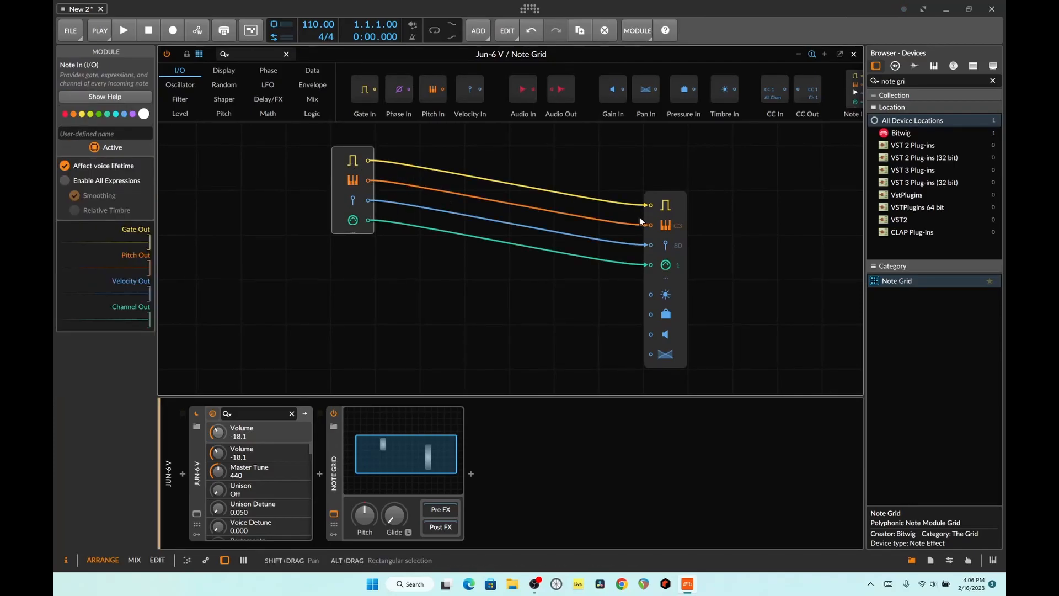
left_click_drag(650, 224, 602, 243)
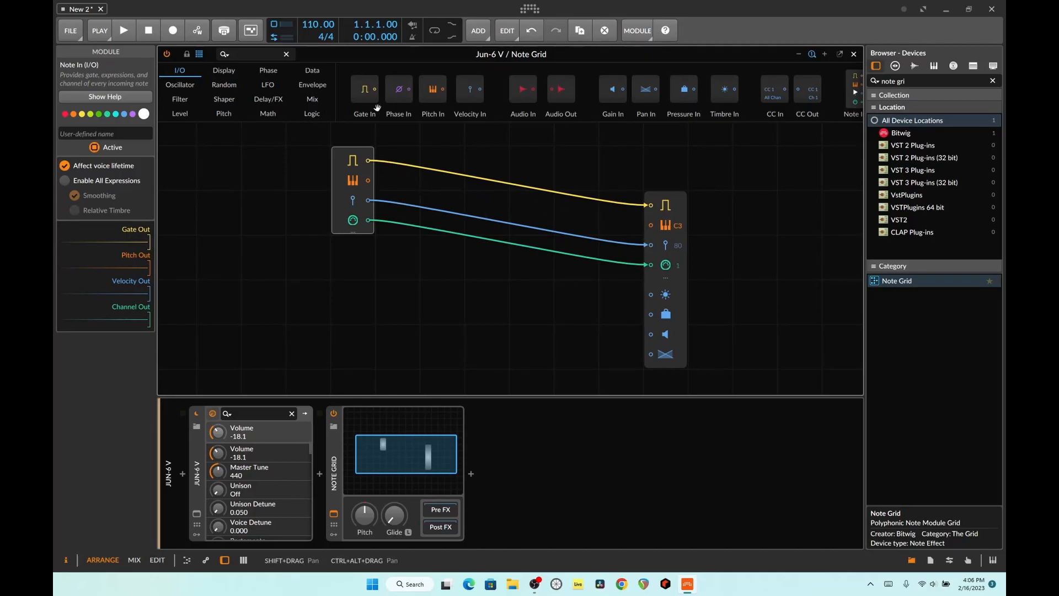
scroll(471, 89, "down", 5)
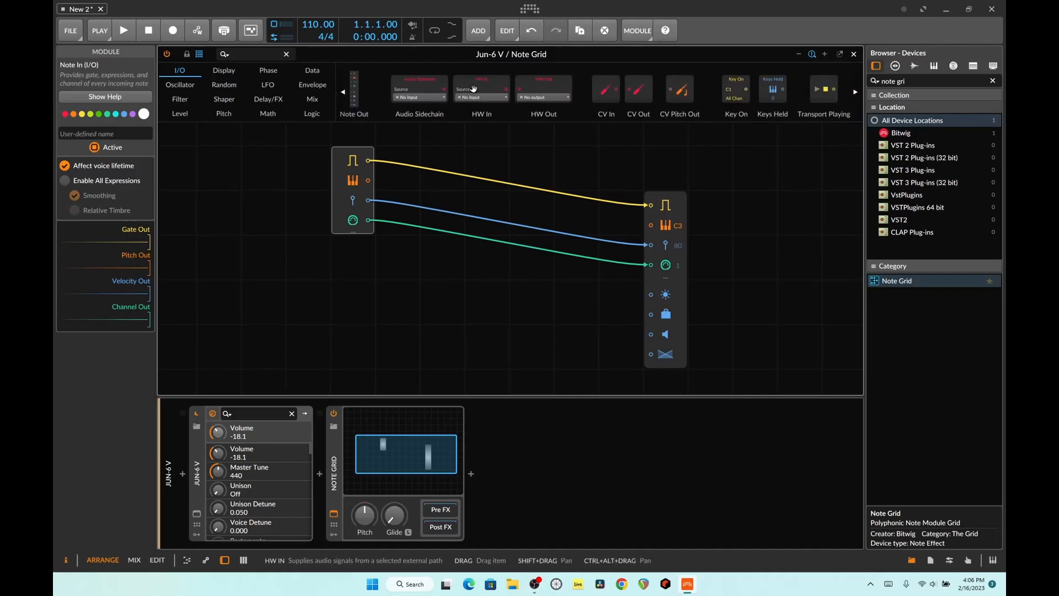
left_click(221, 111)
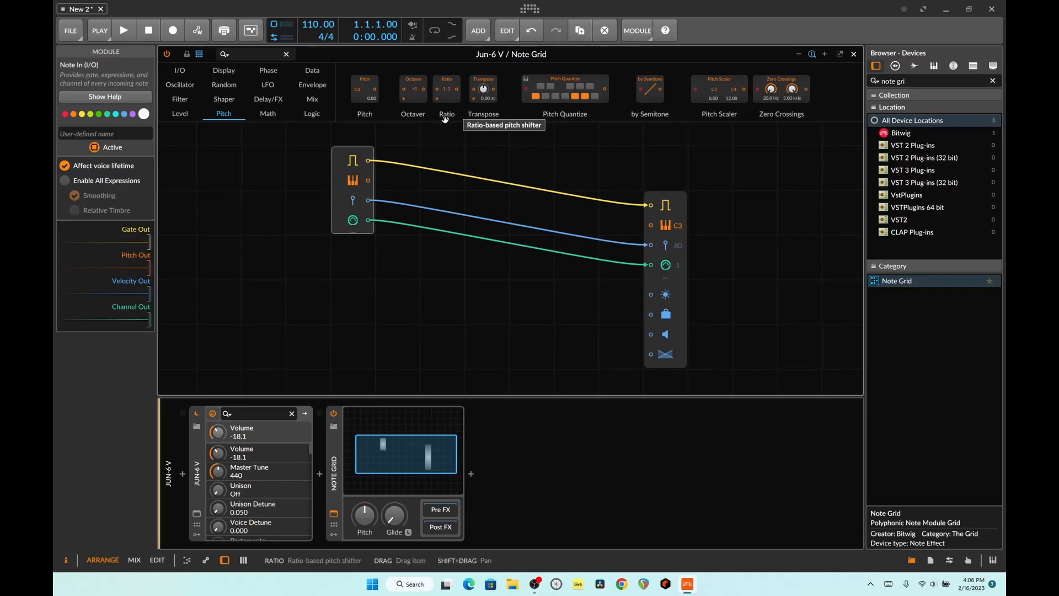
left_click_drag(373, 89, 394, 291)
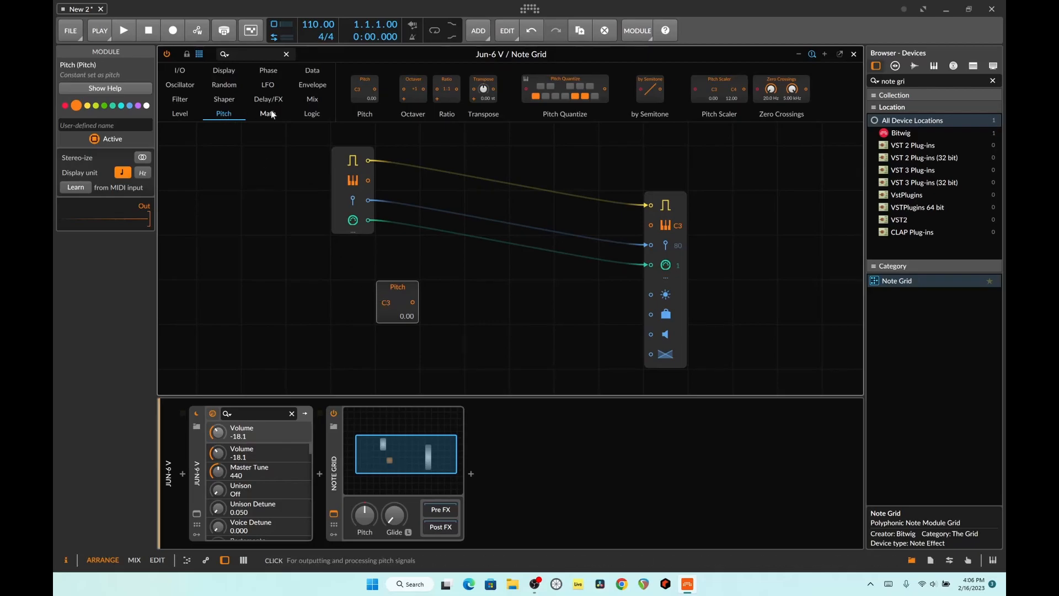
left_click_drag(364, 88, 393, 344)
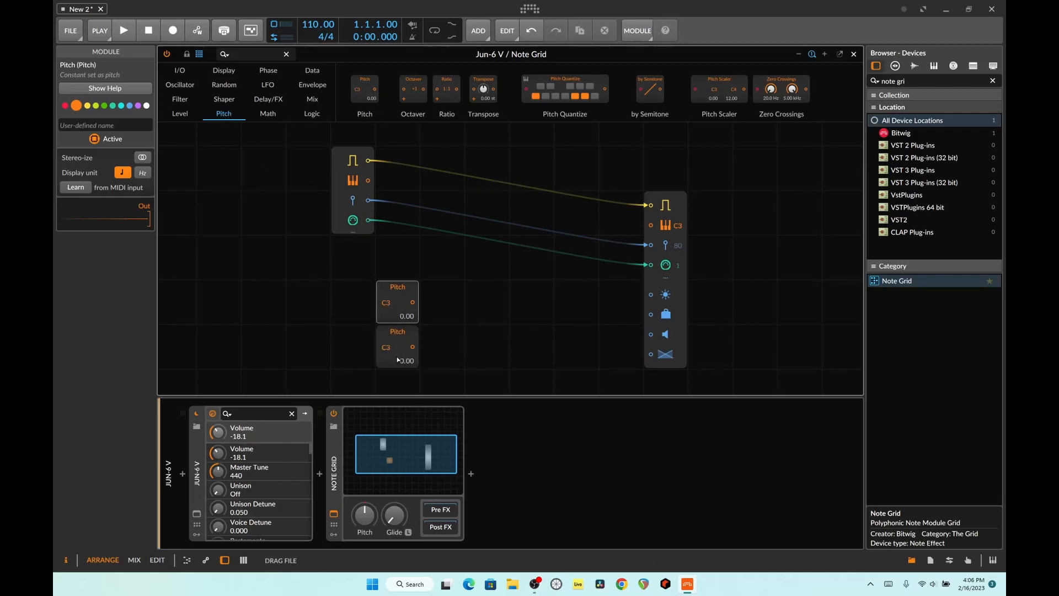
left_click(397, 359)
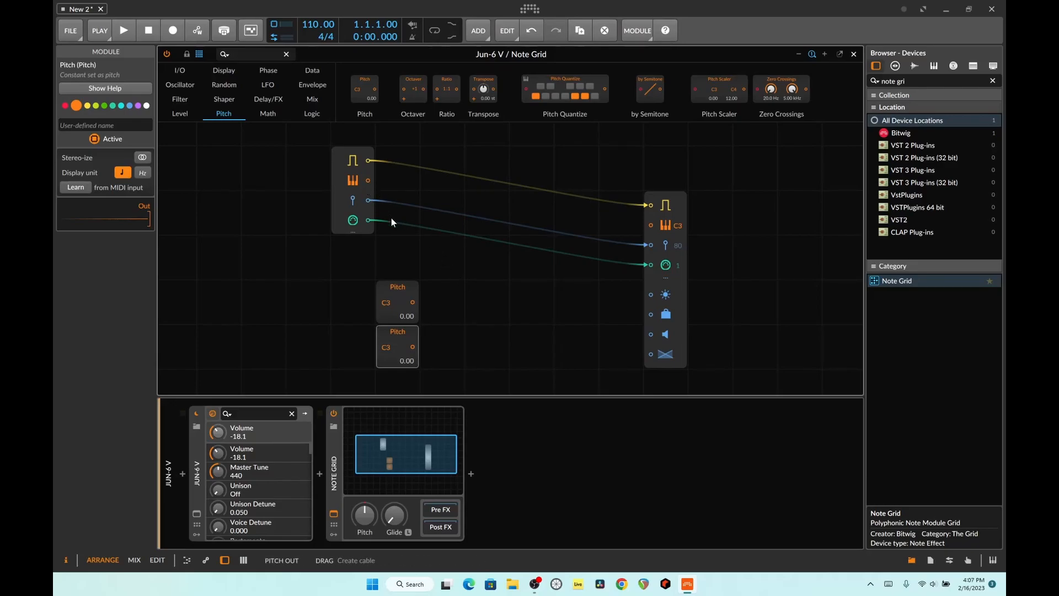
Check the clip's note names in the note editor, and set the Note Grid's upper Pitch module to E2 and lower one to E4.
left_click(854, 55)
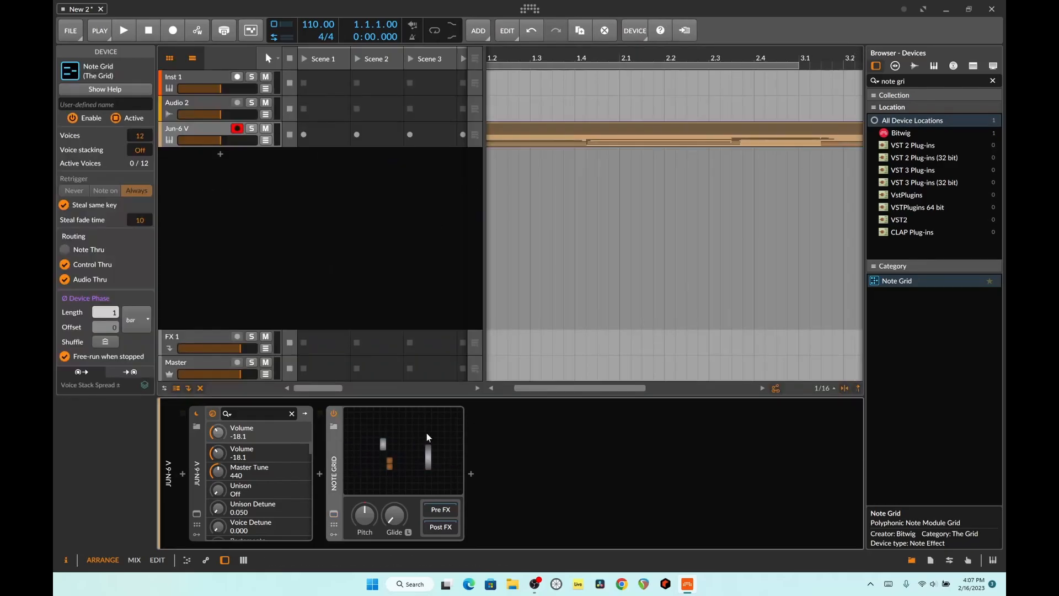
double_click(628, 138)
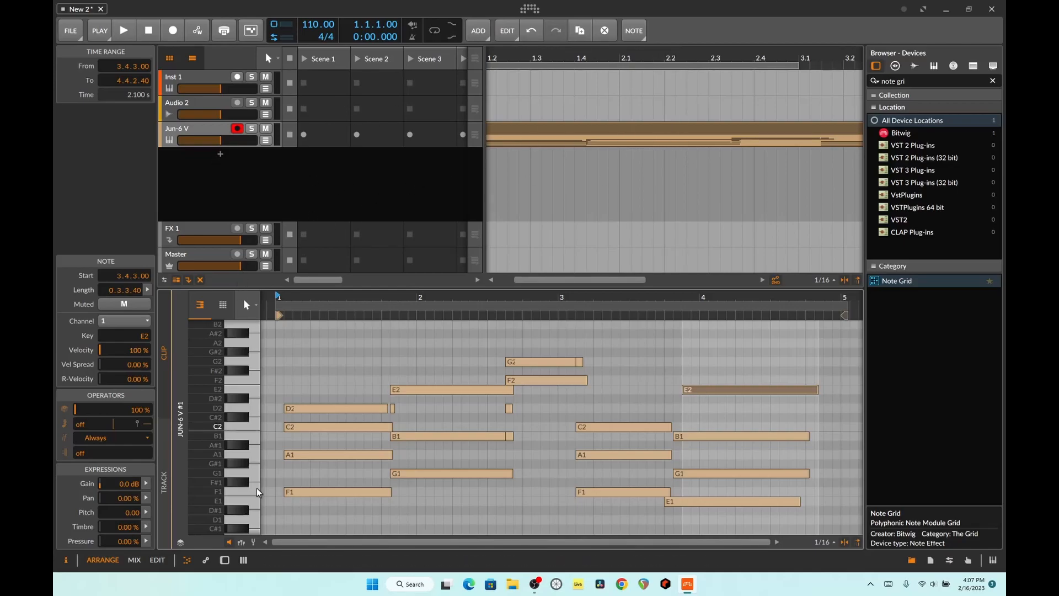
left_click(225, 560)
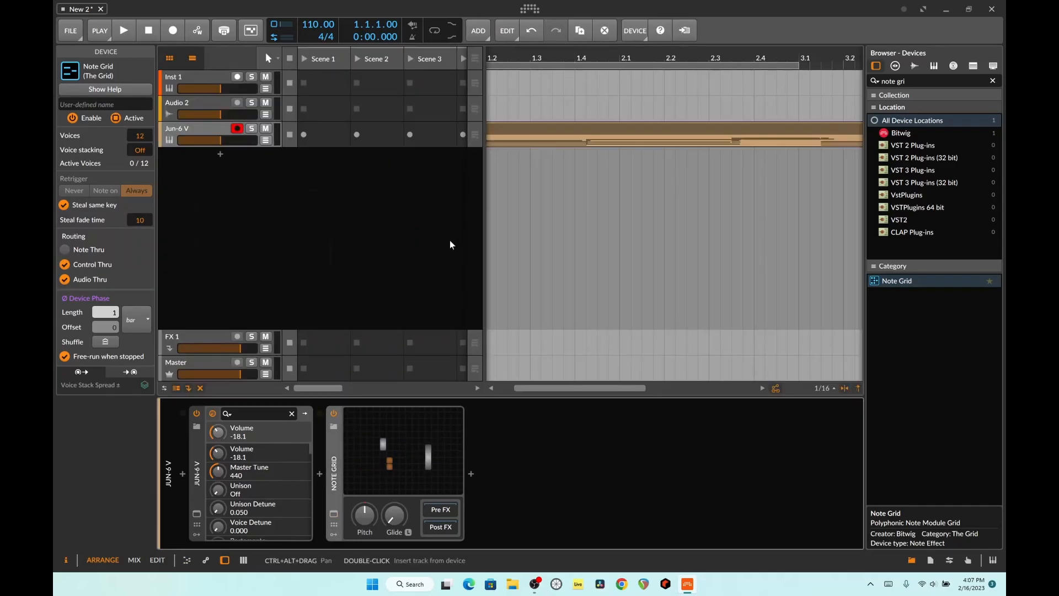
left_click(406, 454)
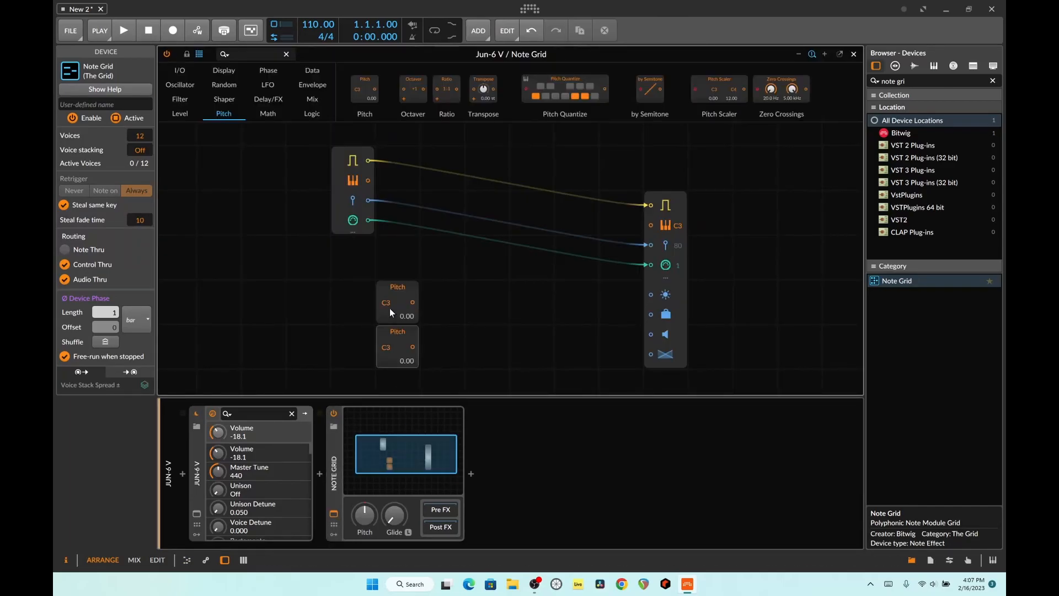
left_click_drag(386, 303, 478, 351)
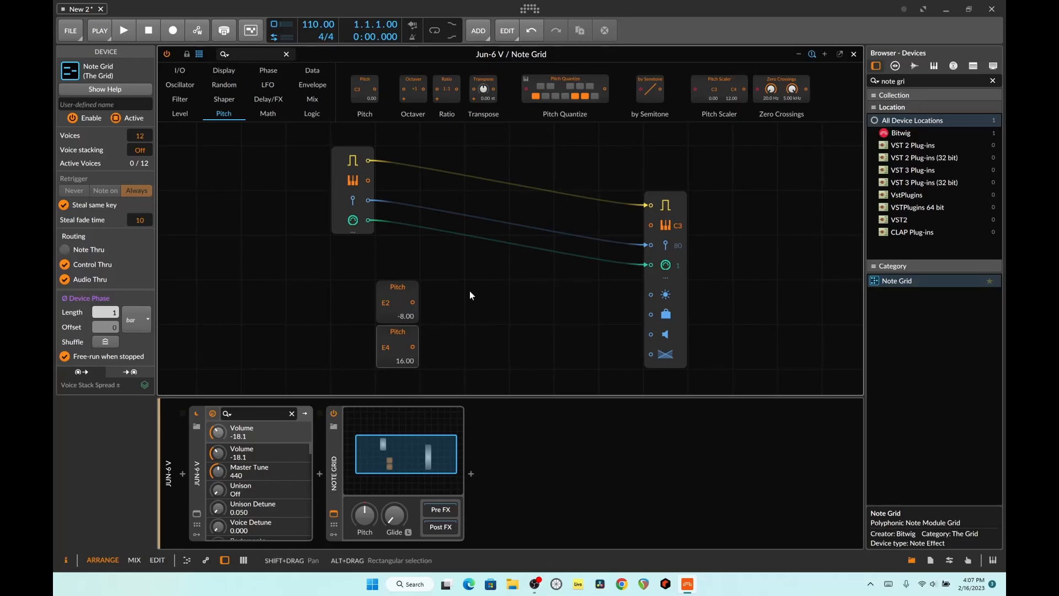
Add an equals (=) Logic comparator fed by Note In's pitch and the E2 Pitch module, and shift the E2 module up.
left_click(405, 293)
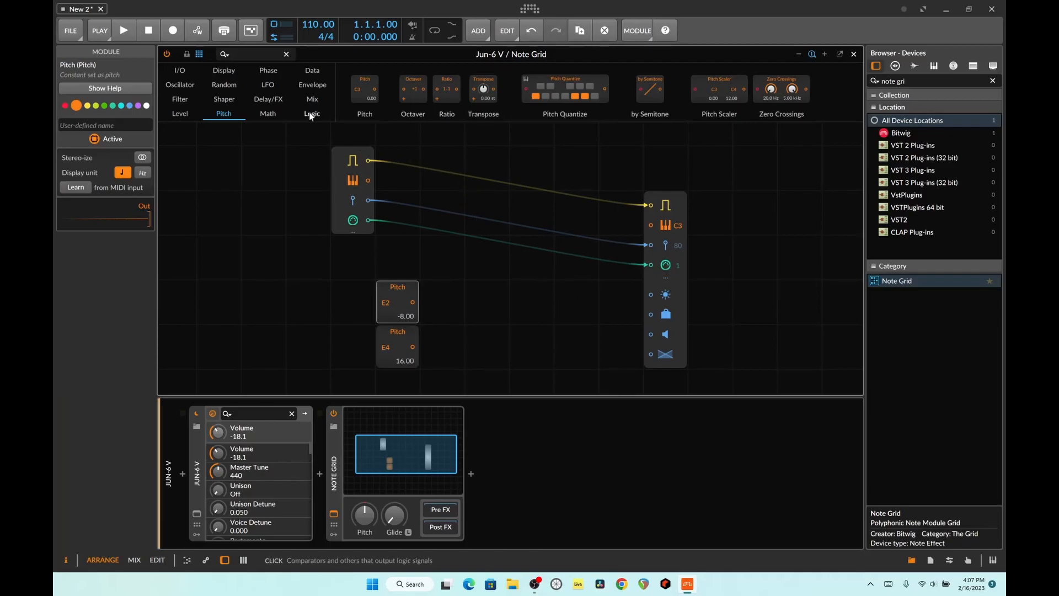
left_click(268, 113)
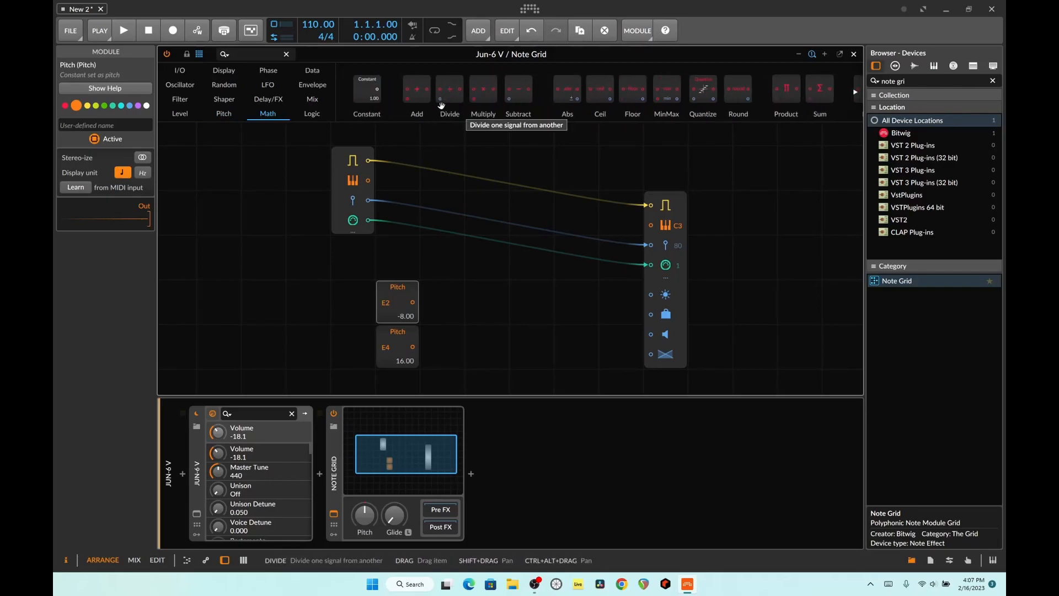
left_click(319, 113)
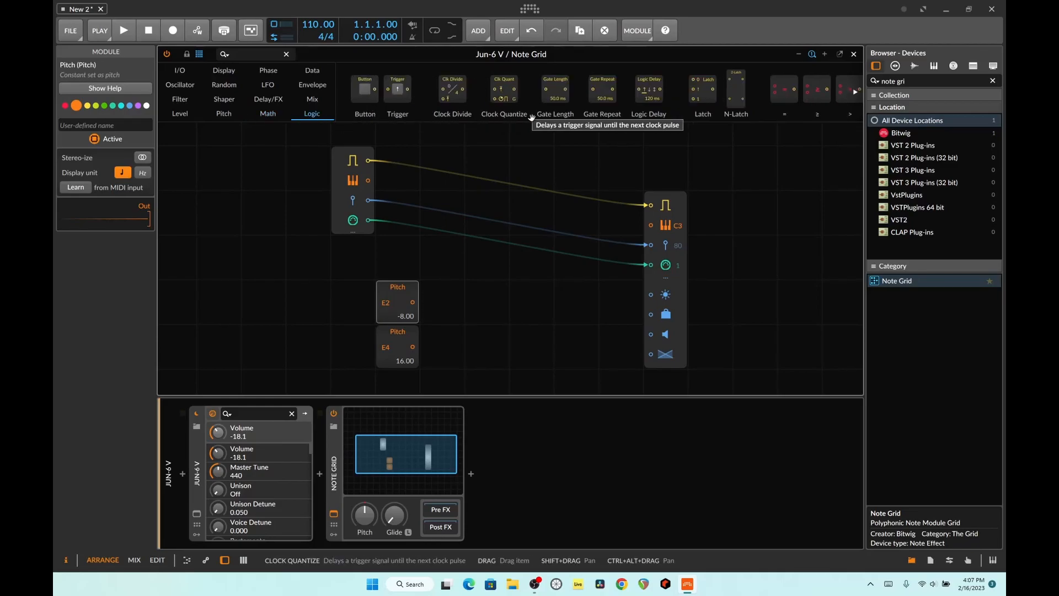
scroll(537, 109, "down", 3)
scroll(565, 113, "down", 3)
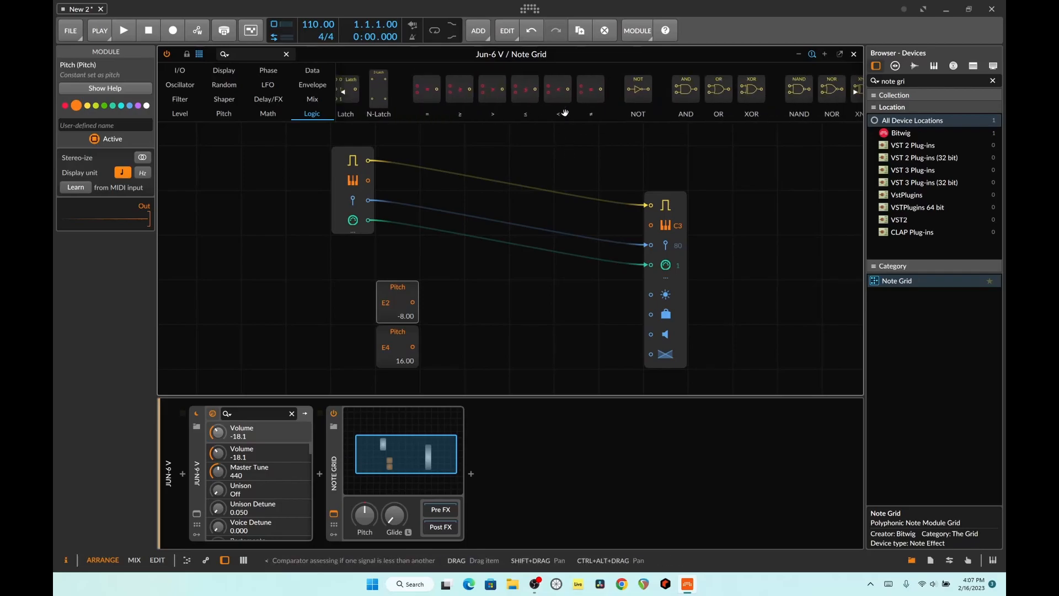
left_click_drag(424, 95, 494, 274)
left_click_drag(364, 181, 472, 253)
left_click_drag(413, 304, 471, 265)
left_click_drag(401, 287, 490, 251)
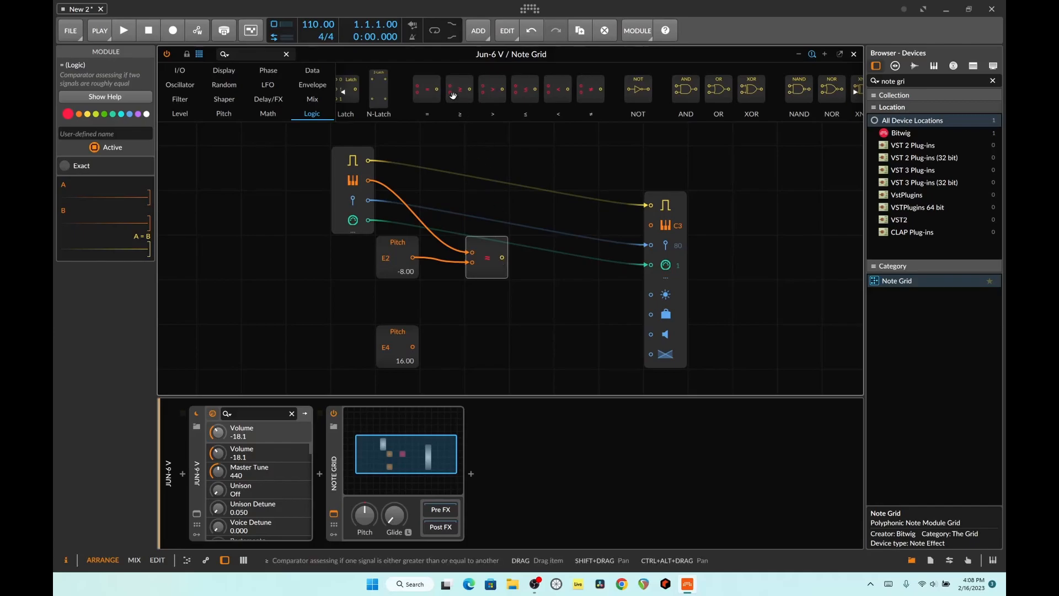
Add a Select module switched by the comparator, with Note In pitch and E4 as signals 1 and 2, and output to Note Out's pitch.
scroll(342, 106, "up", 3)
left_click(324, 101)
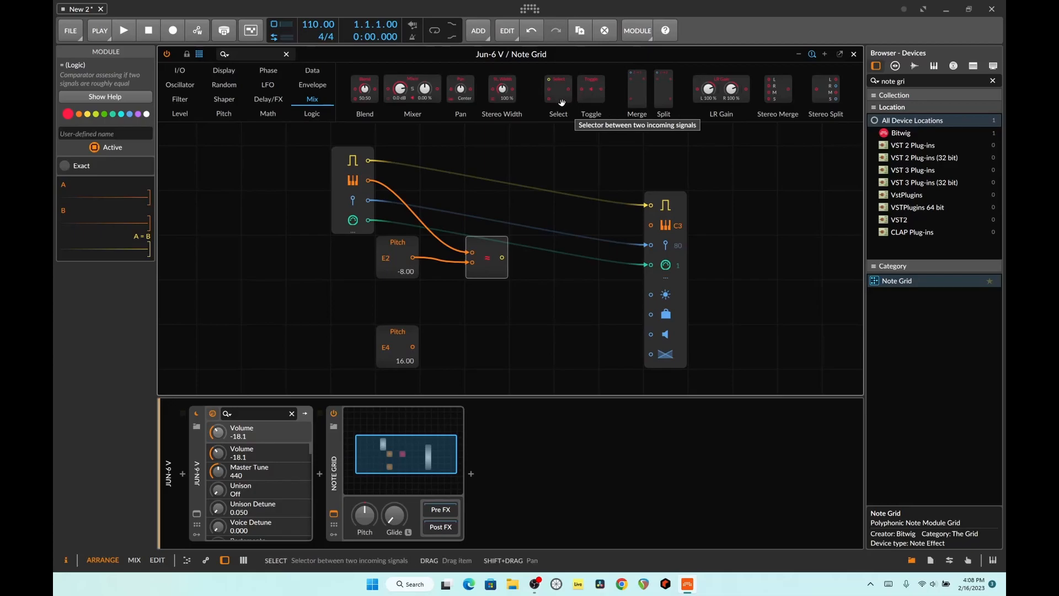
left_click_drag(557, 94, 498, 321)
left_click_drag(413, 347, 536, 297)
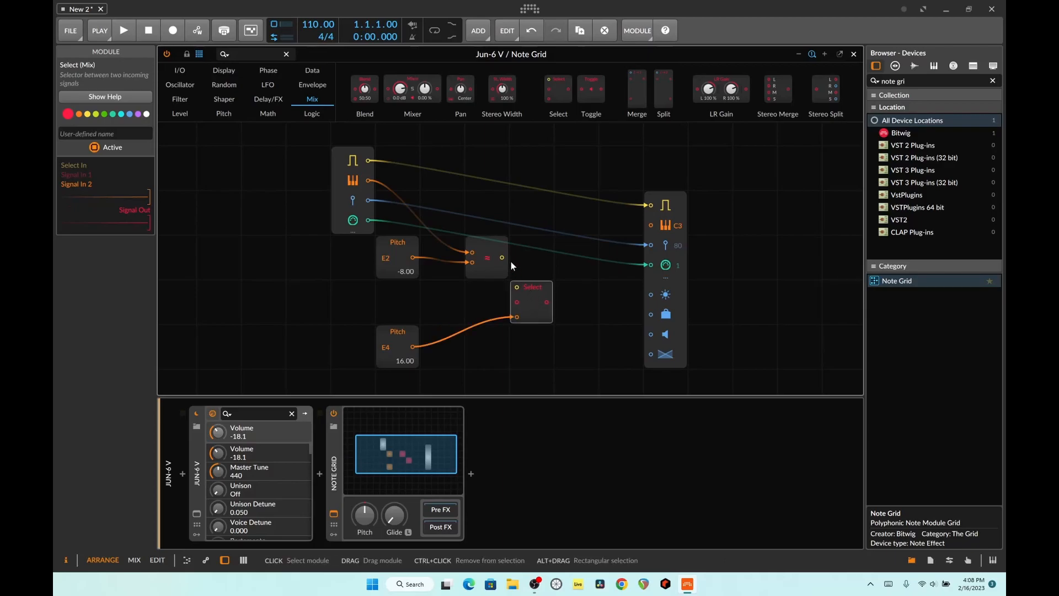
left_click_drag(502, 258, 517, 289)
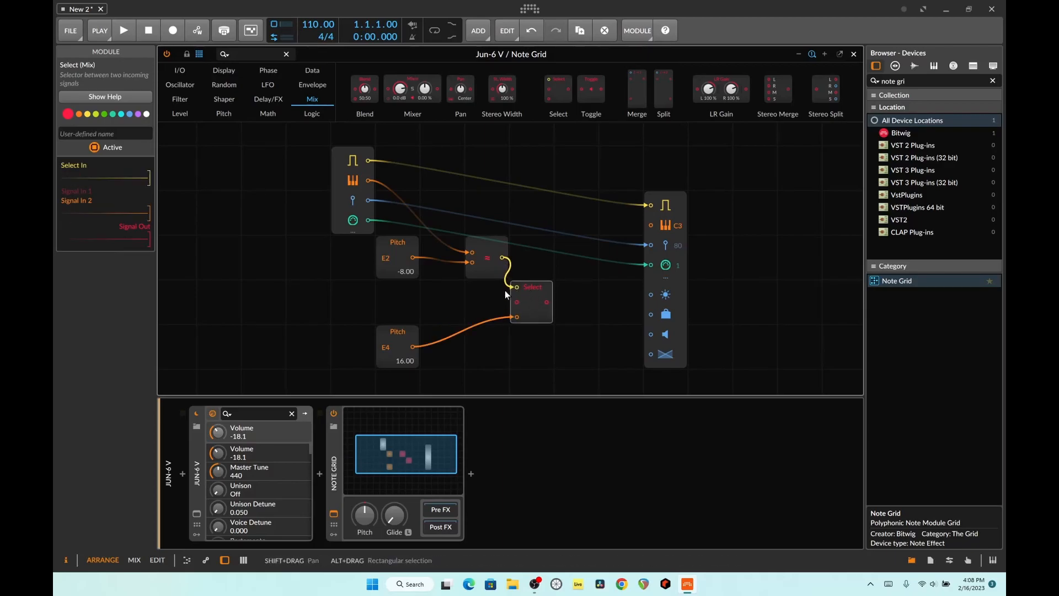
left_click_drag(368, 180, 650, 225)
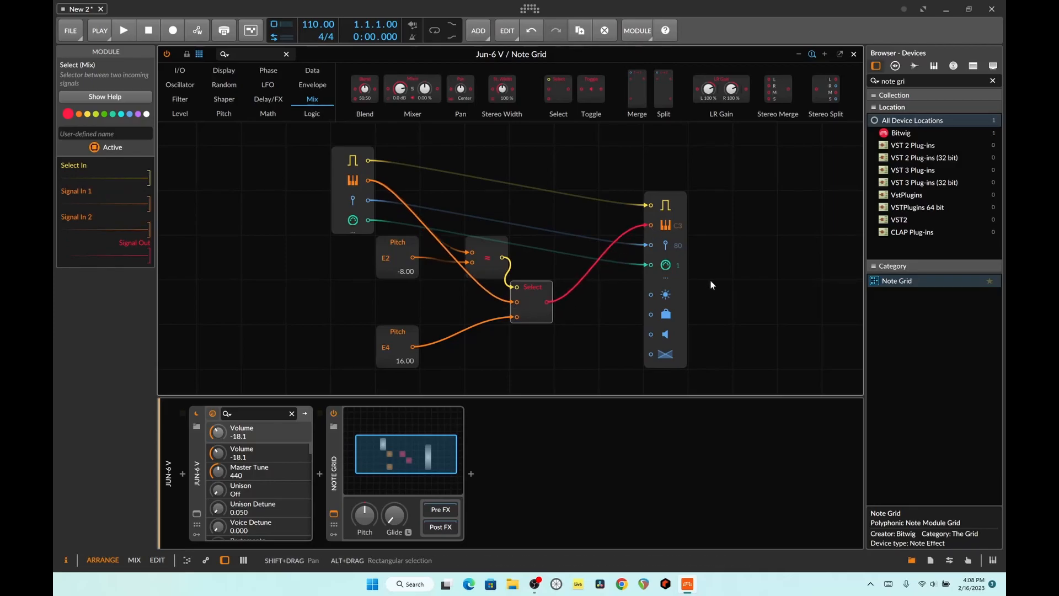
left_click_drag(479, 247, 479, 202)
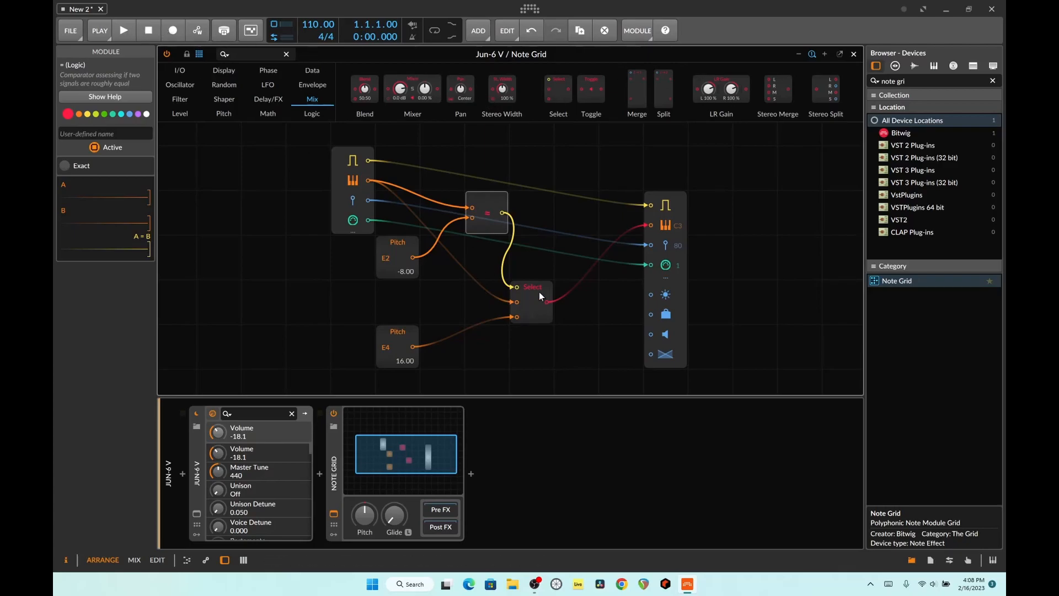
Play the arrangement to listen to the patch, then close the Grid editor and open the Jun-6 V clip's notes.
left_click(129, 31)
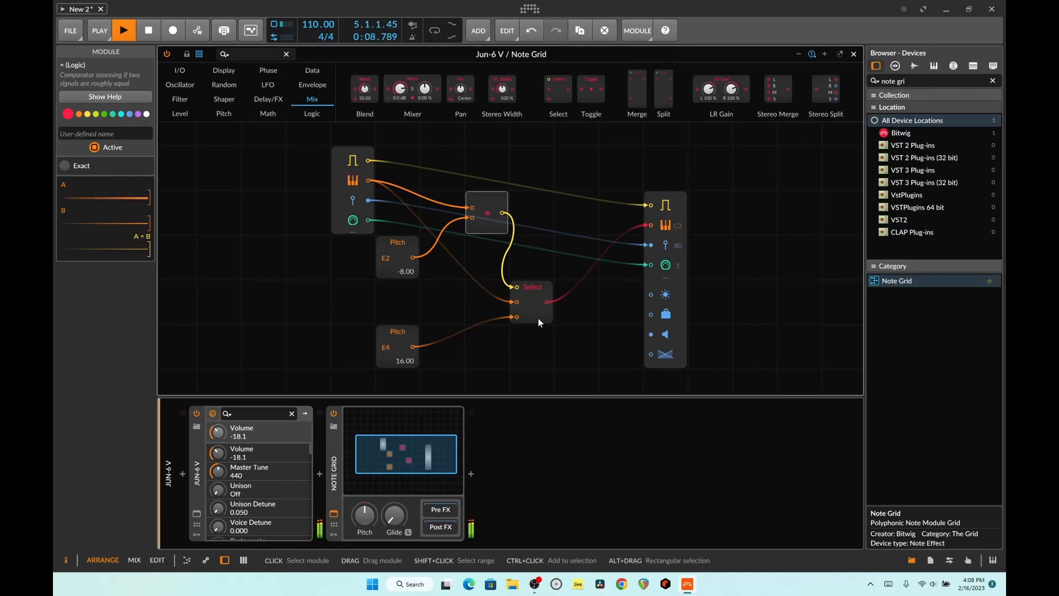
key("space")
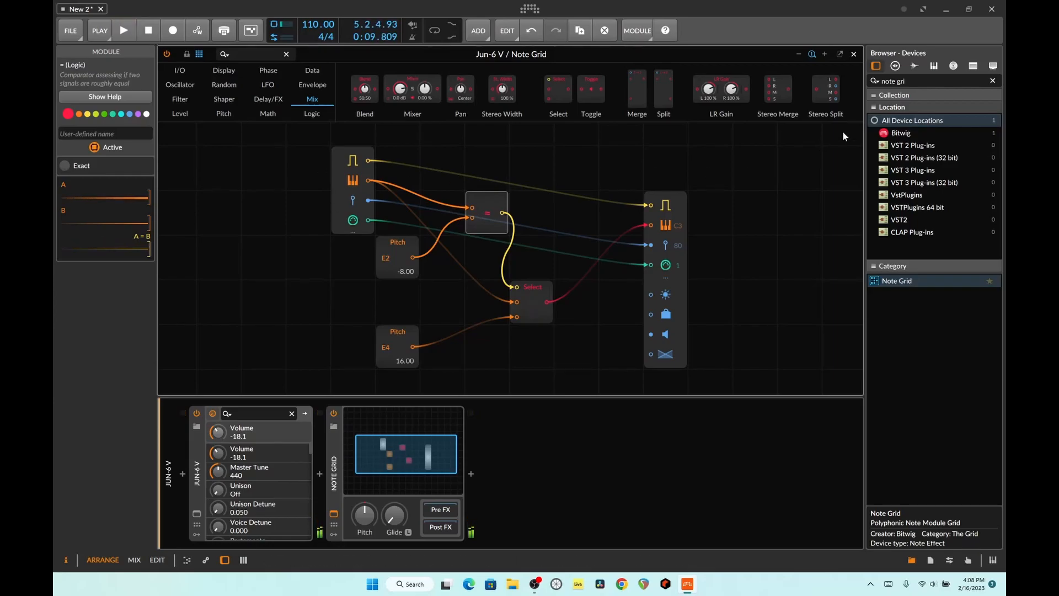
left_click(854, 55)
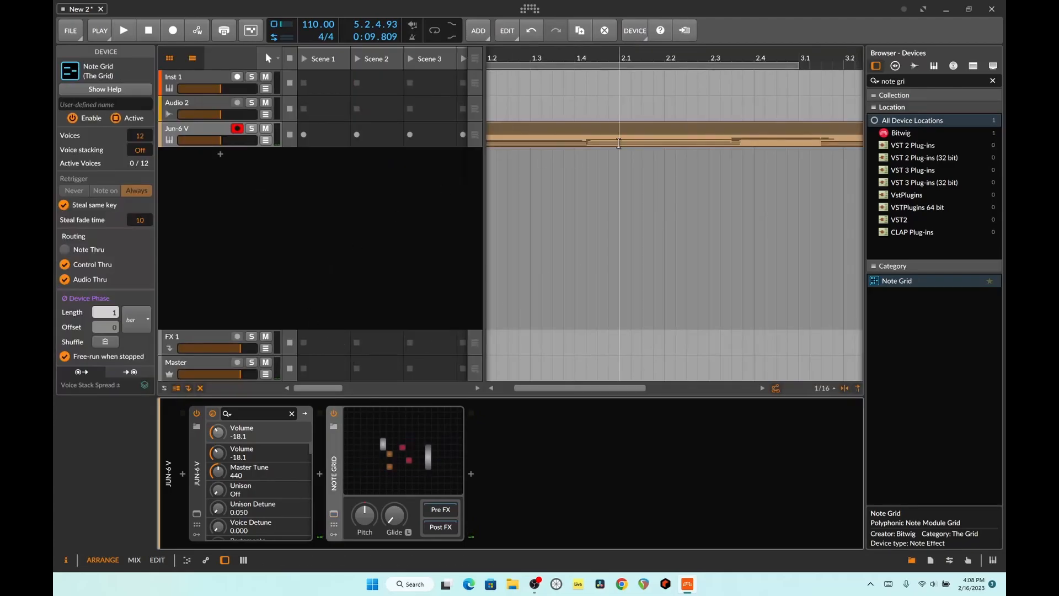
double_click(621, 131)
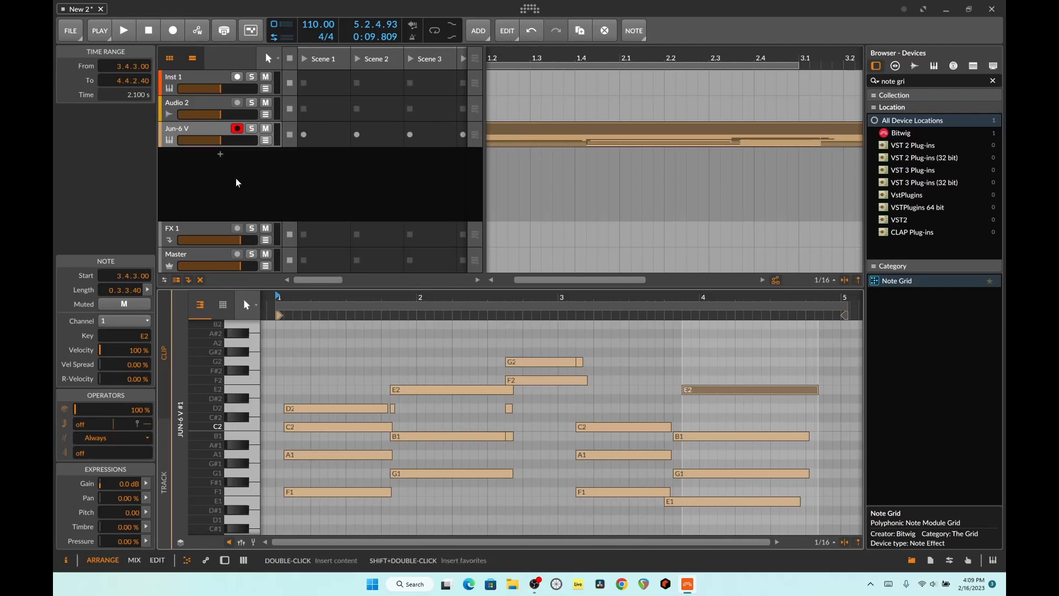
Add an empty instrument track below Jun-6 V and set its input to the Jun-6 V track's Note Grid.
left_click(220, 154)
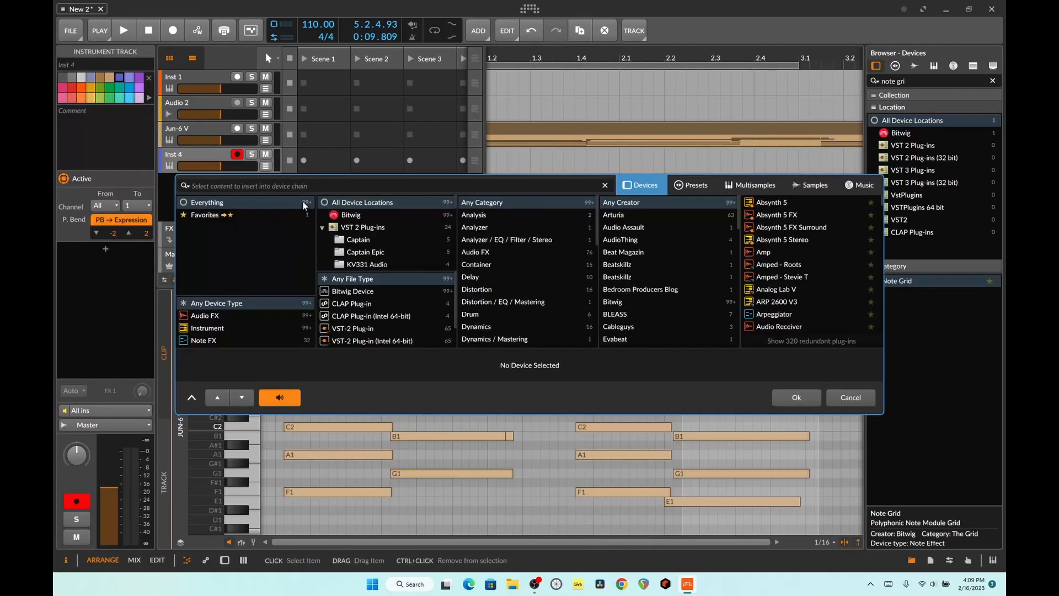
left_click(851, 397)
right_click(248, 172)
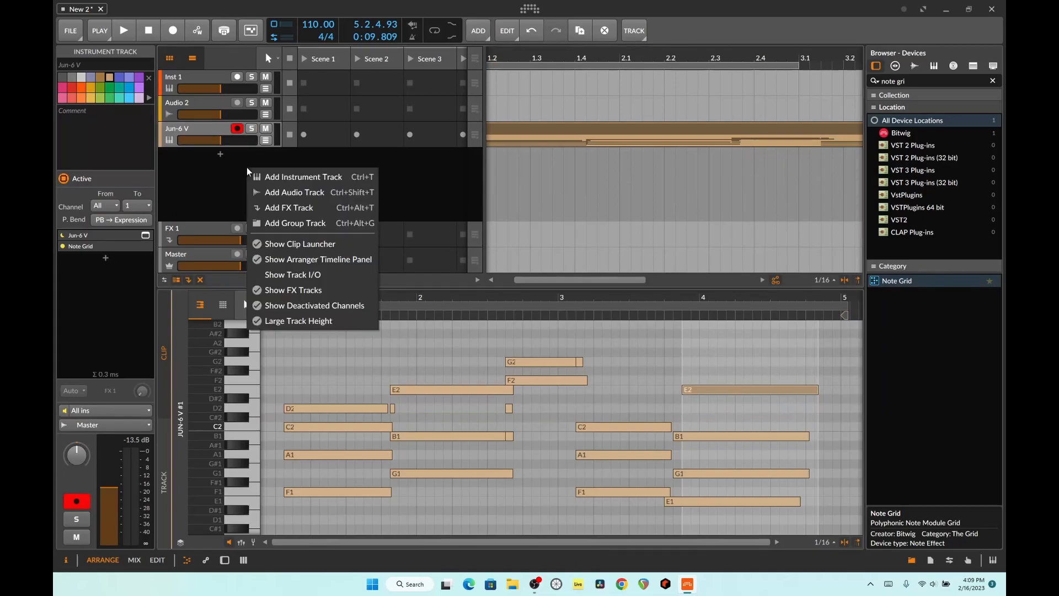
left_click(287, 177)
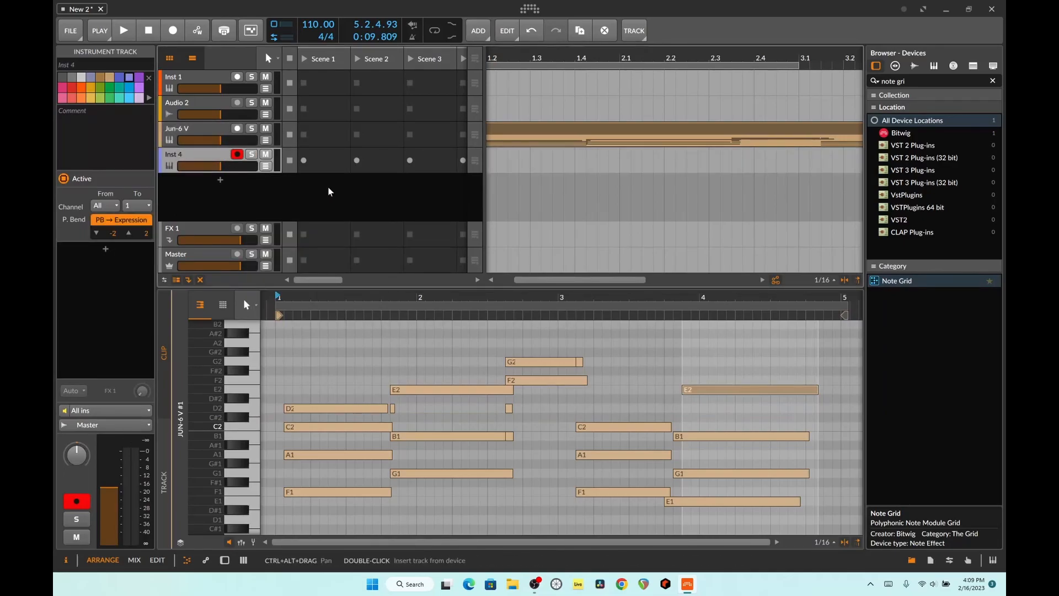
left_click(140, 411)
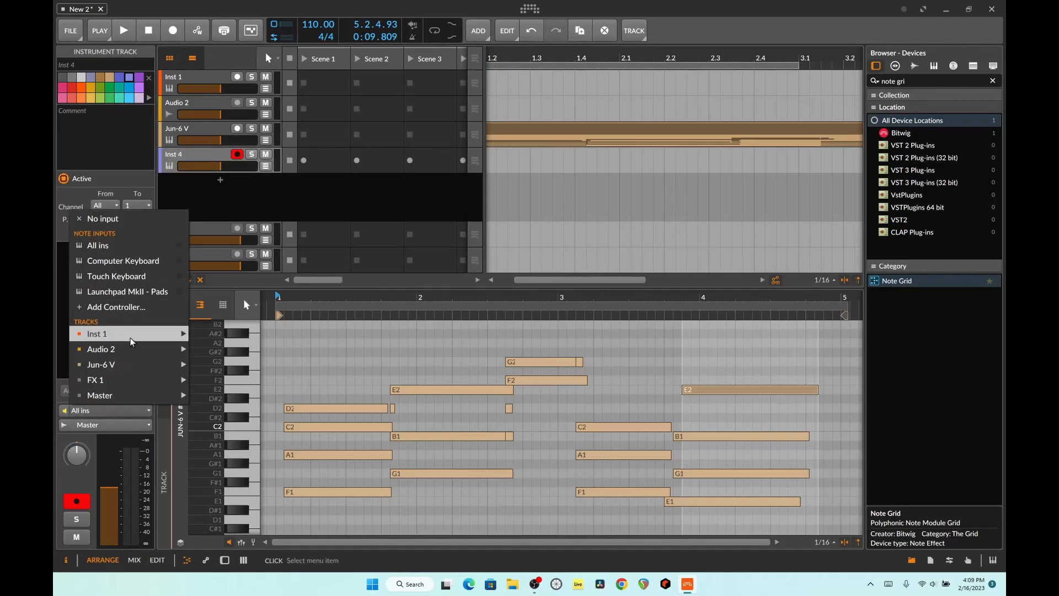
mouse_move(139, 361)
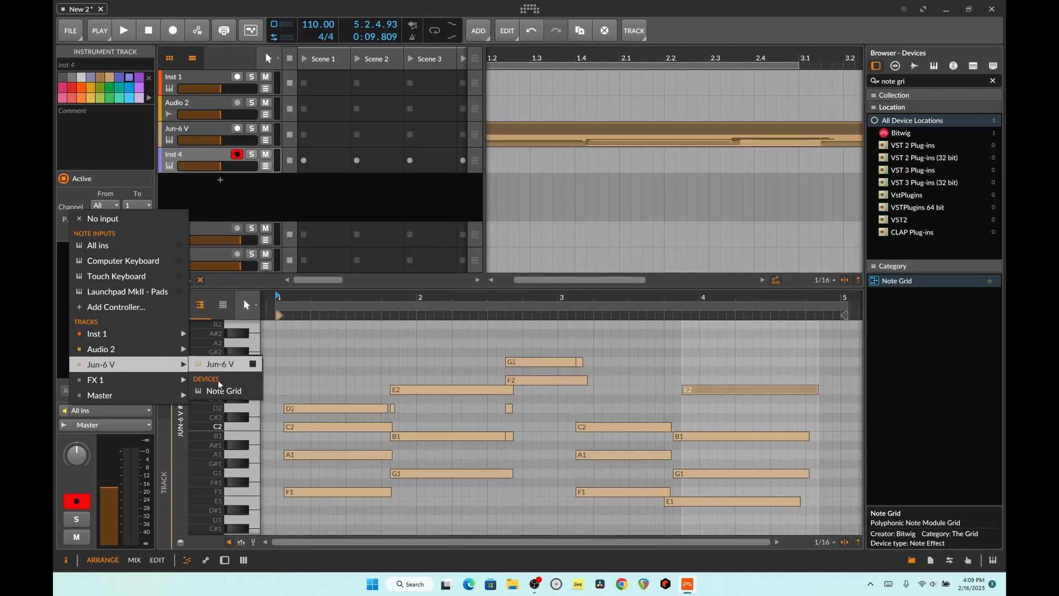
left_click(222, 391)
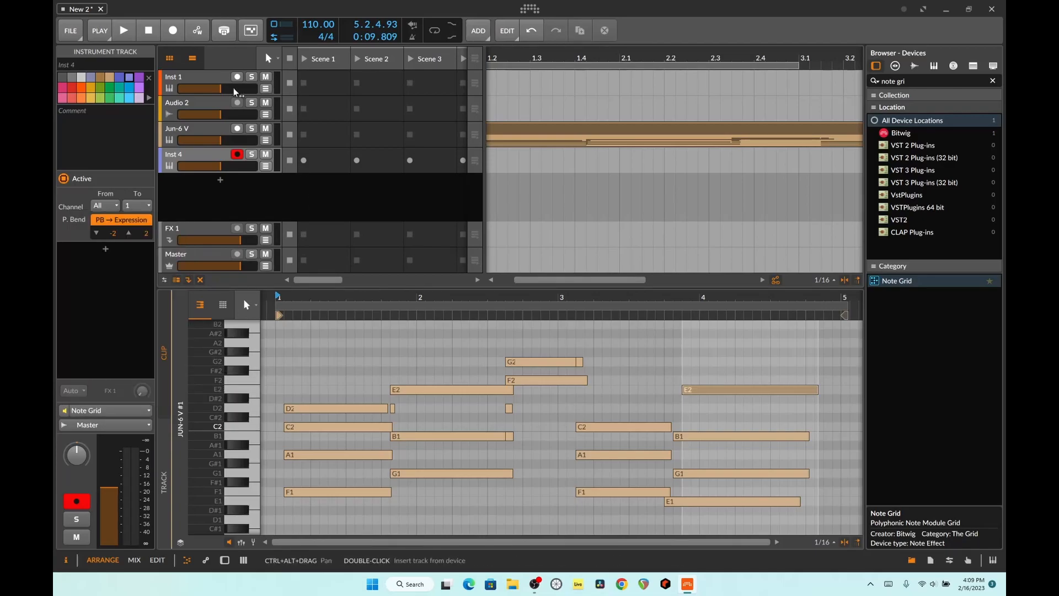
Record the Note Grid's output onto the new instrument track for the full length of the Jun-6 V clip.
left_click(172, 36)
left_click(131, 36)
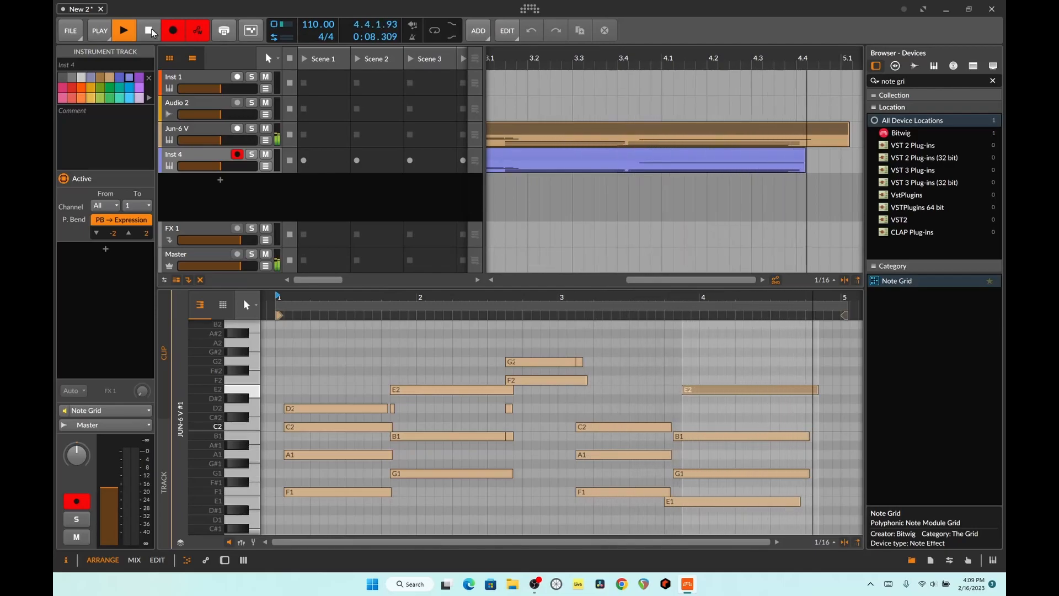
left_click(150, 32)
Open the recorded clip in the note editor and inspect the key of the first high note.
left_click_drag(718, 280, 602, 287)
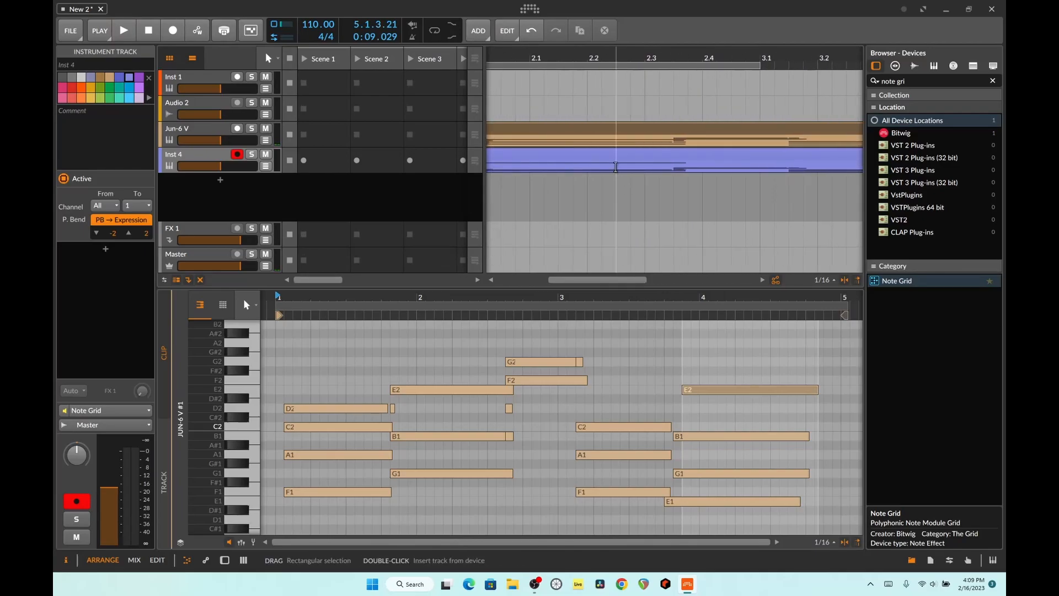
double_click(611, 158)
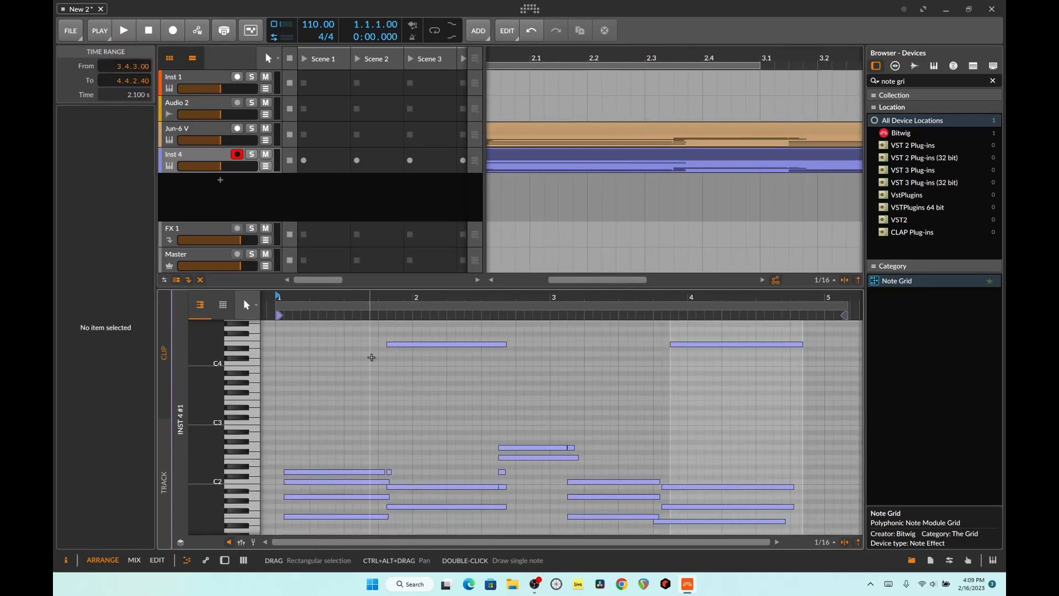
left_click(426, 345)
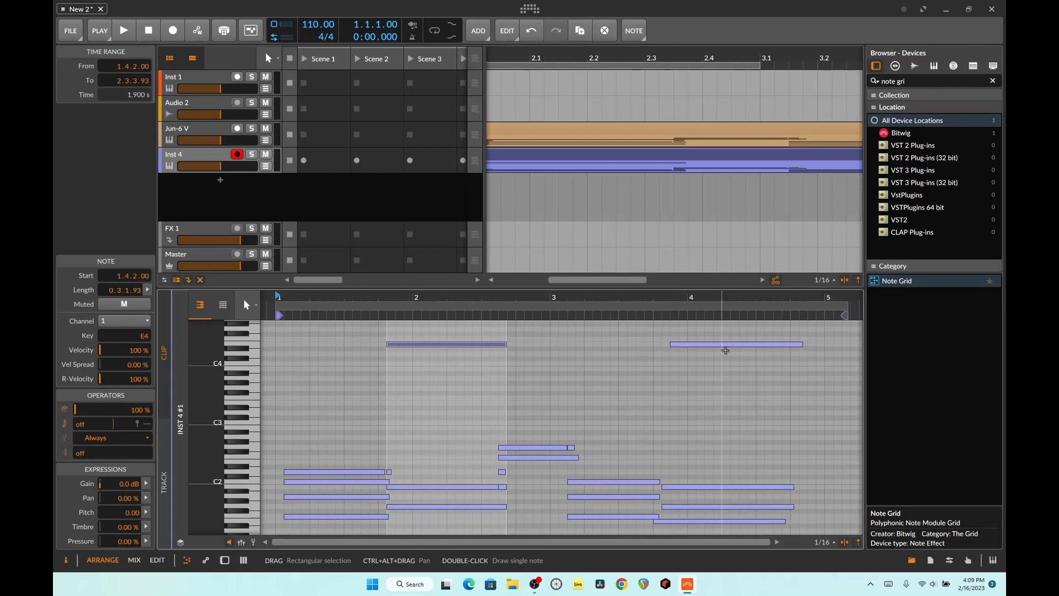
Reopen the Jun-6 V track's Note Grid patch and move the E2 Pitch module directly above the E4 one.
left_click(229, 132)
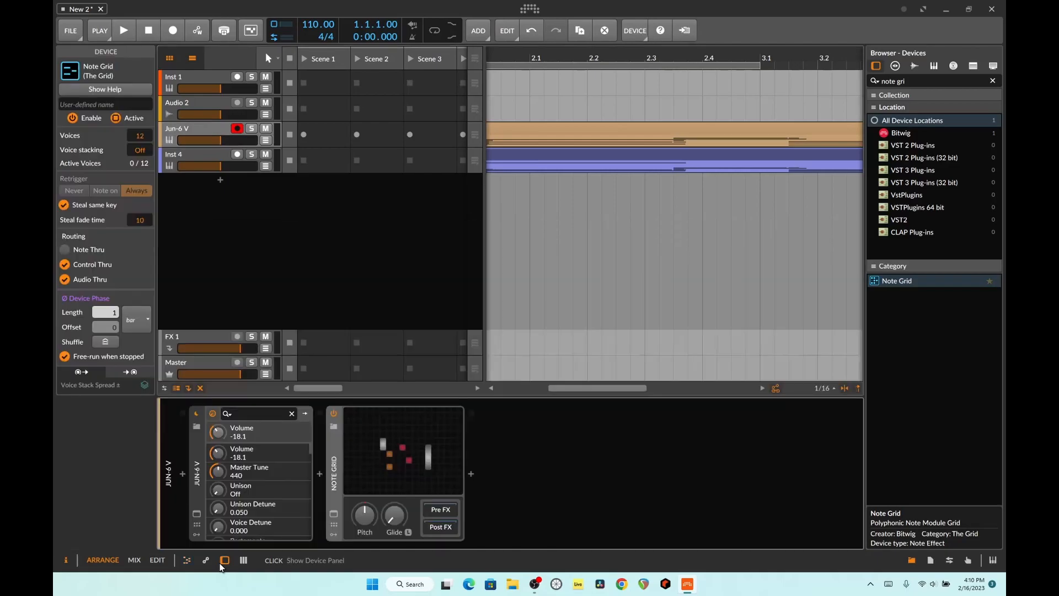
left_click(223, 561)
left_click(346, 489)
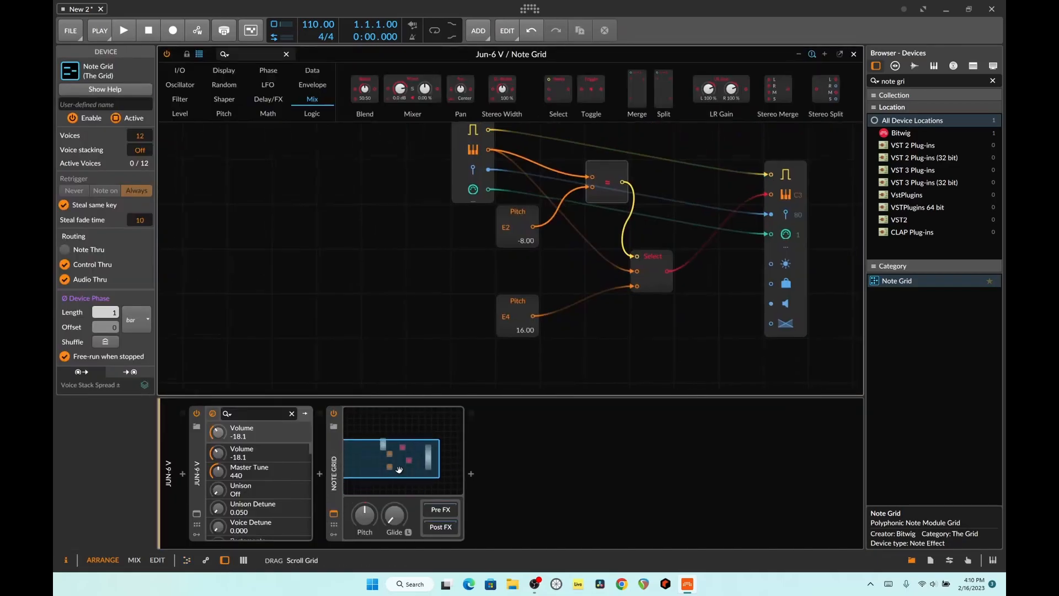
mouse_move(436, 256)
left_mouse_down()
mouse_move(436, 270)
mouse_move(436, 256)
left_mouse_up()
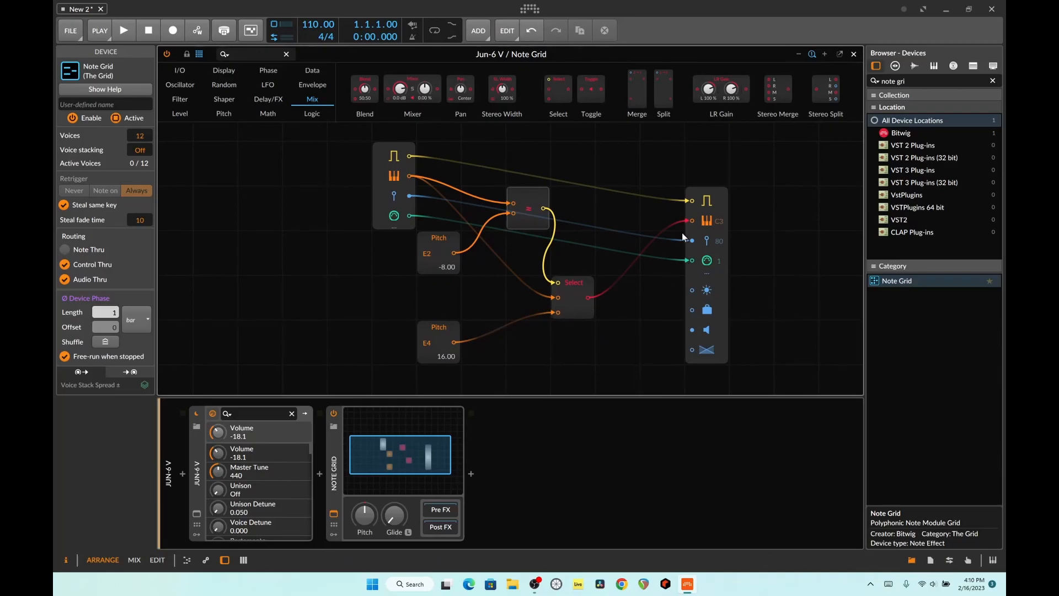
mouse_move(441, 262)
left_mouse_down()
mouse_move(441, 273)
mouse_move(442, 236)
mouse_move(443, 280)
left_mouse_up()
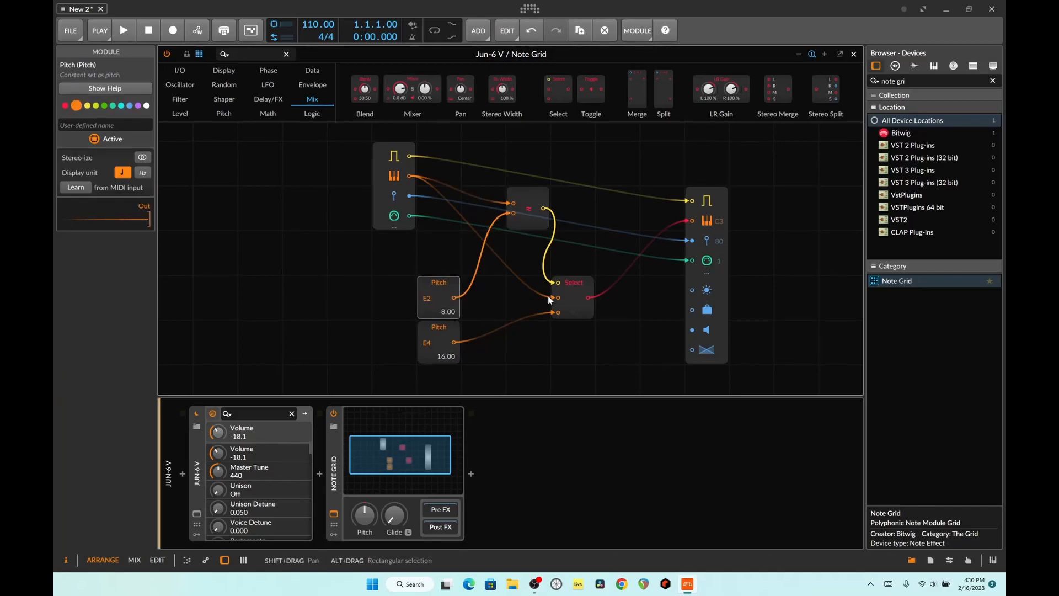
scroll(481, 322, "down", 1)
scroll(543, 242, "up", 2)
scroll(553, 246, "down", 1)
scroll(550, 276, "down", 2)
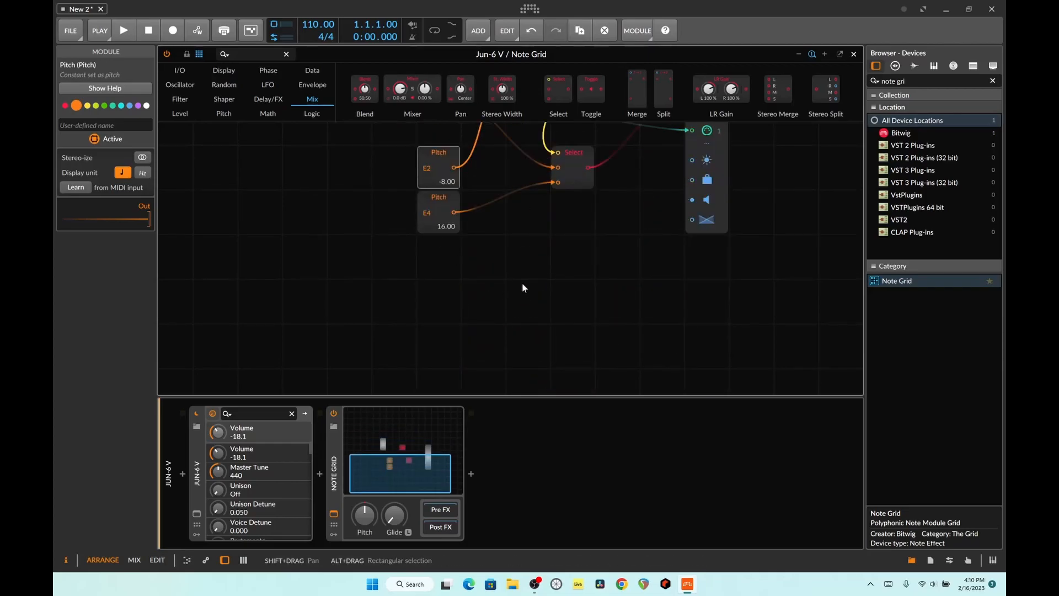
scroll(523, 275, "up", 1)
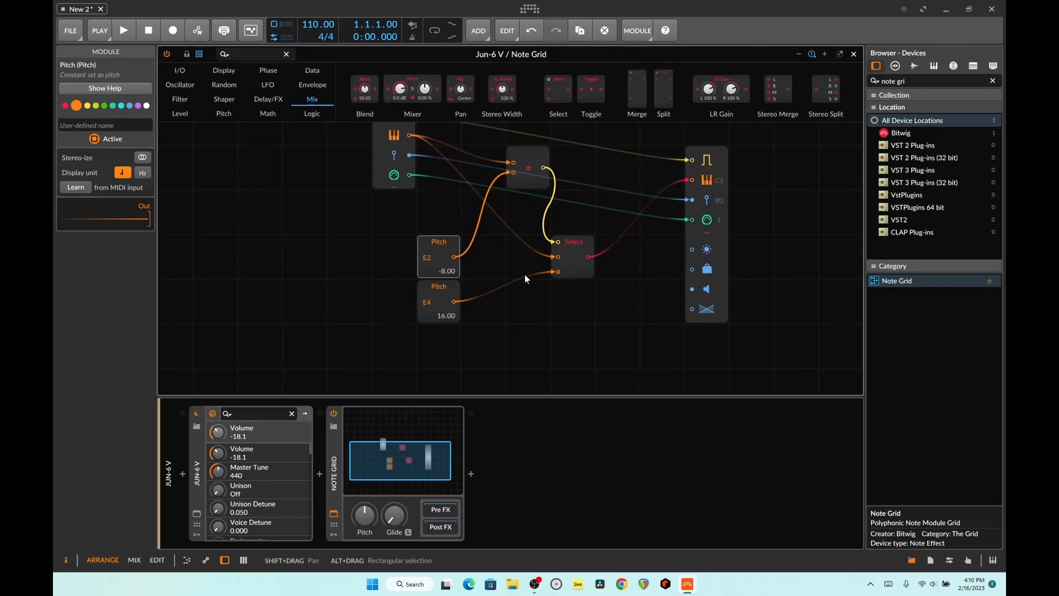